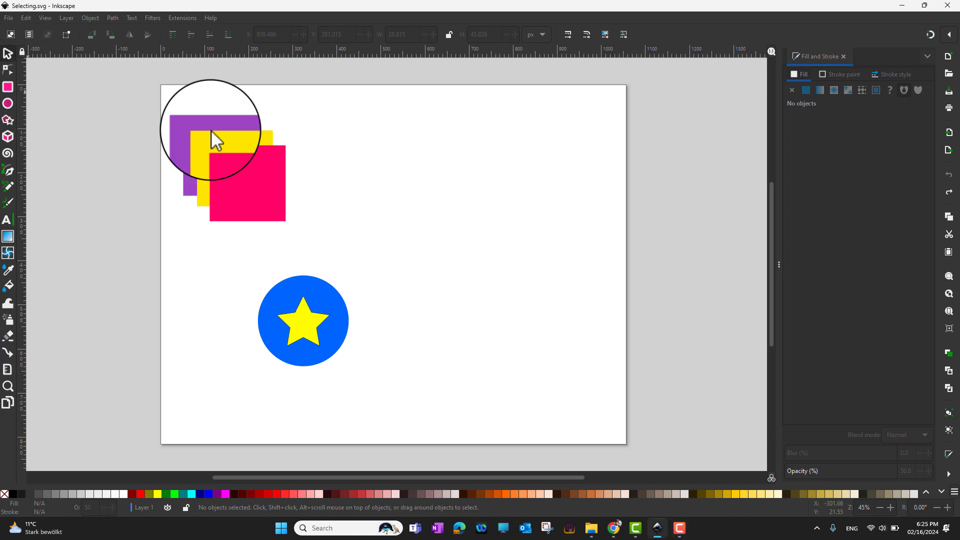
Step: Draw a blue rectangle about 306 by 155 px in the page's upper right area and move it further right
key("r")
left_click_drag(424, 114, 561, 184)
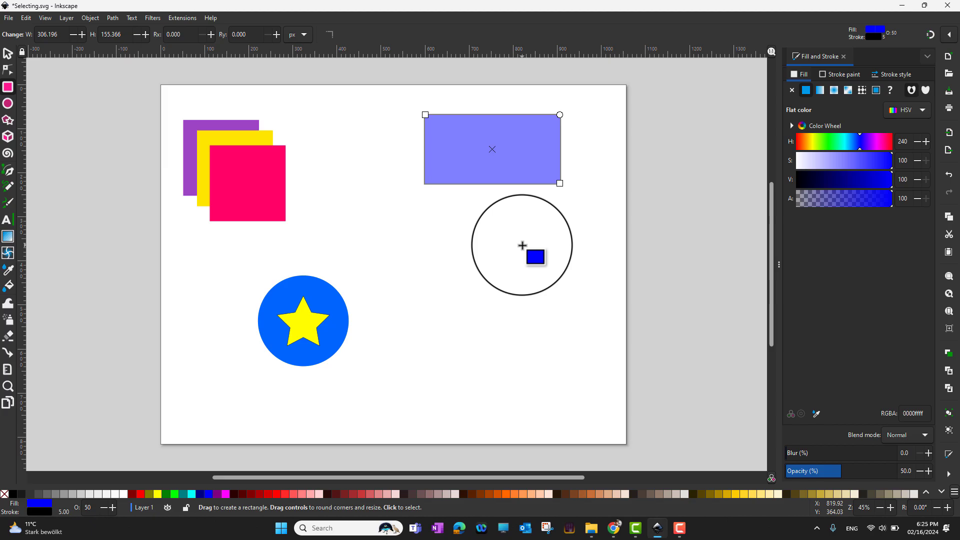
key("s")
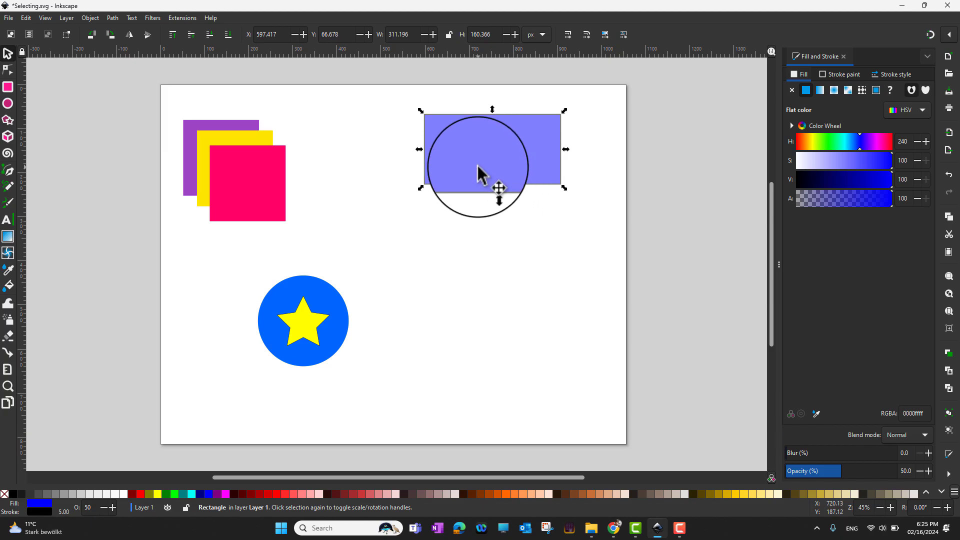
left_click_drag(480, 163, 513, 164)
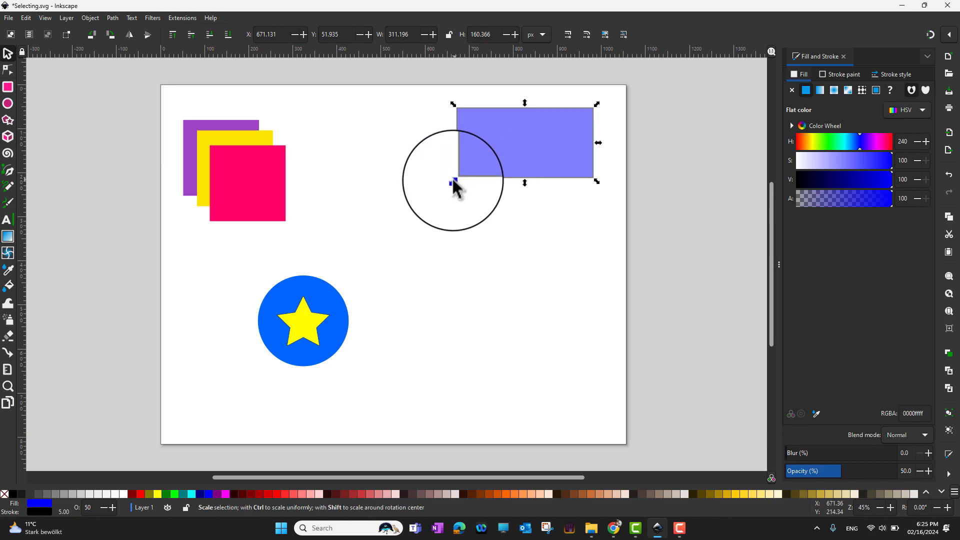
Step: Resize the rectangle to about 304 by 174 px and draw a second one about 287 by 137 px below it
mouse_move(453, 182)
left_mouse_down()
mouse_move(461, 176)
mouse_move(444, 192)
mouse_move(481, 161)
mouse_move(452, 184)
left_mouse_up()
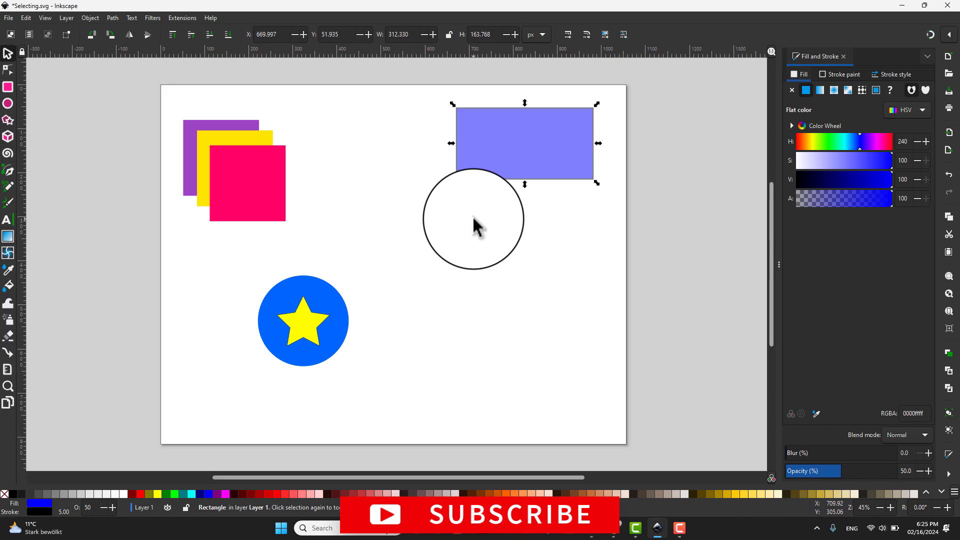
key("r")
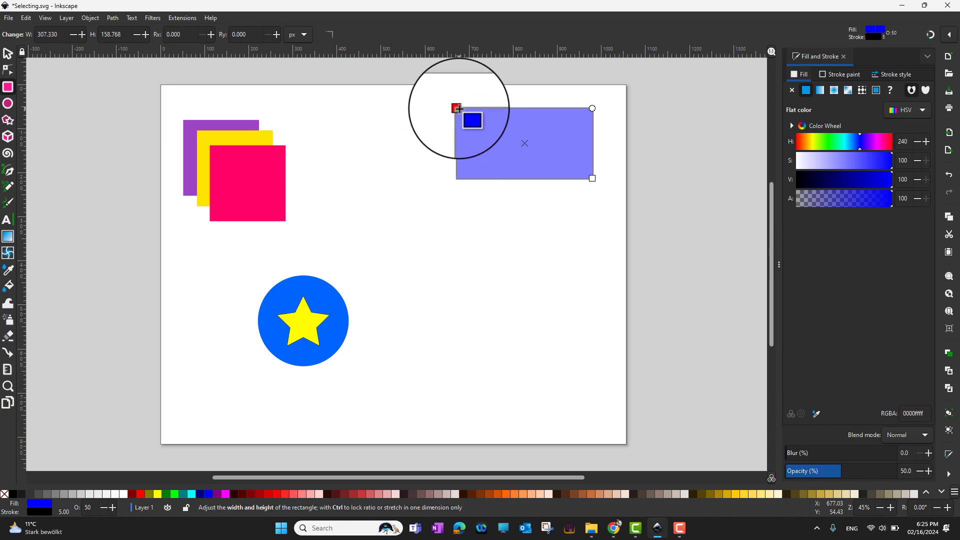
mouse_move(457, 109)
left_mouse_down()
mouse_move(481, 119)
mouse_move(451, 86)
mouse_move(456, 118)
mouse_move(477, 118)
mouse_move(459, 102)
left_mouse_up()
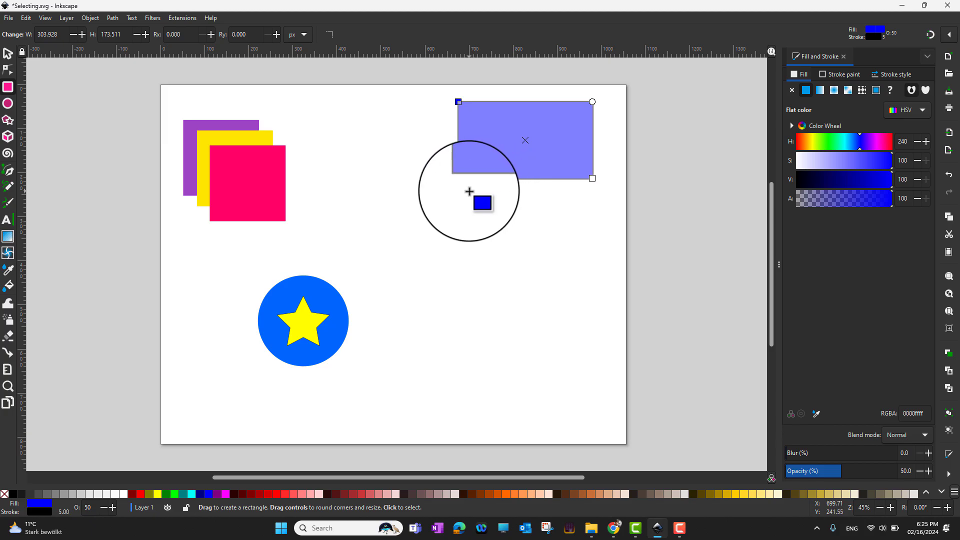
mouse_move(469, 191)
left_mouse_down()
mouse_move(566, 223)
mouse_move(592, 236)
mouse_move(596, 250)
left_mouse_up()
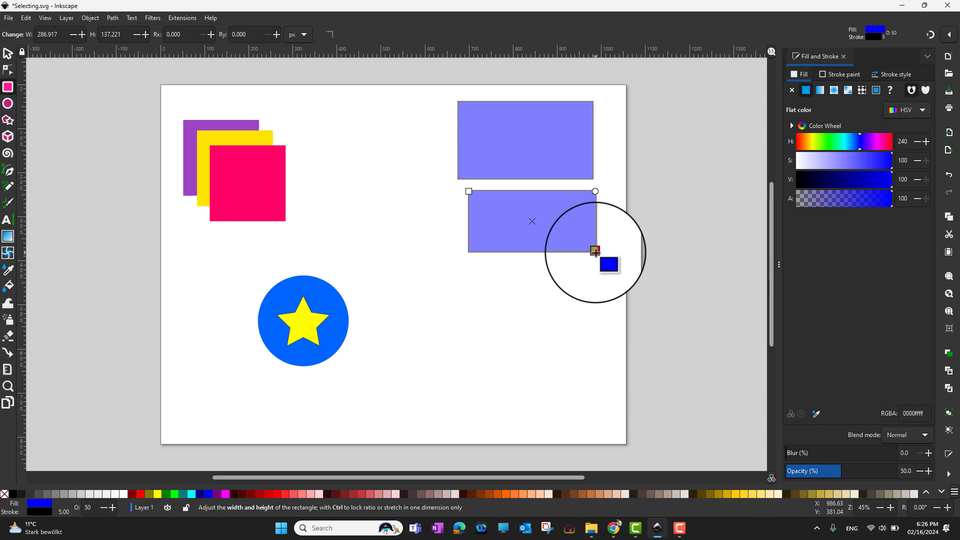
Step: Draw a red ellipse with radii of about 122 and 75 px below the rectangles and make it a whole ellipse
left_click(8, 103)
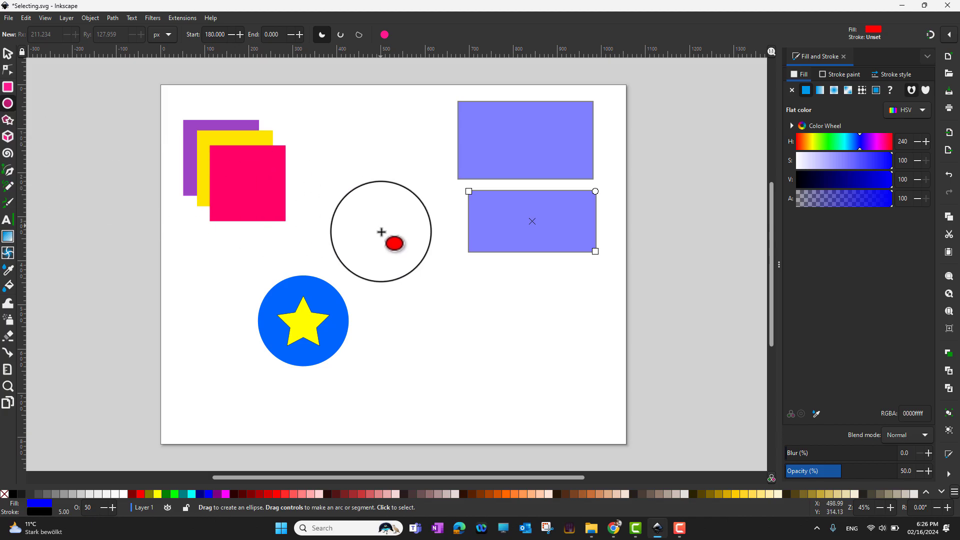
left_click_drag(473, 281, 581, 351)
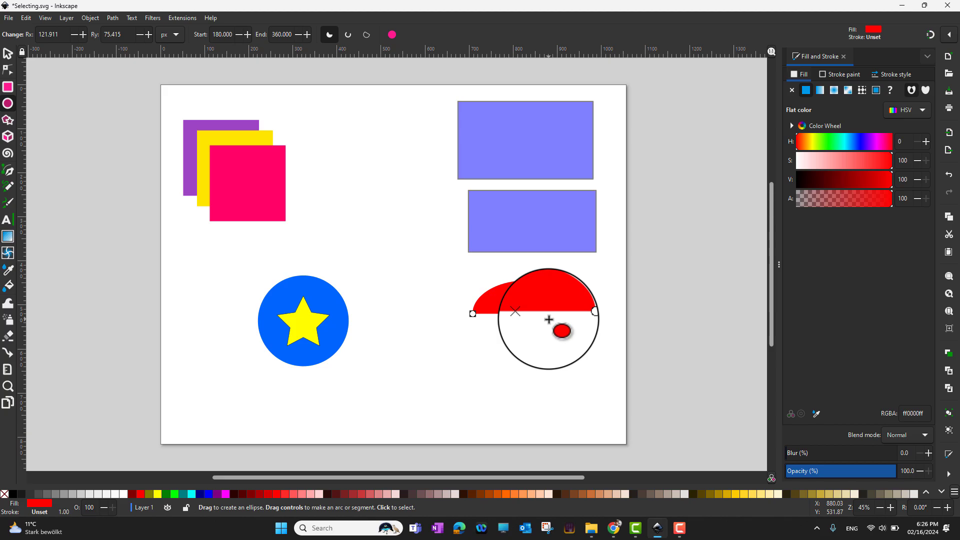
left_click(391, 34)
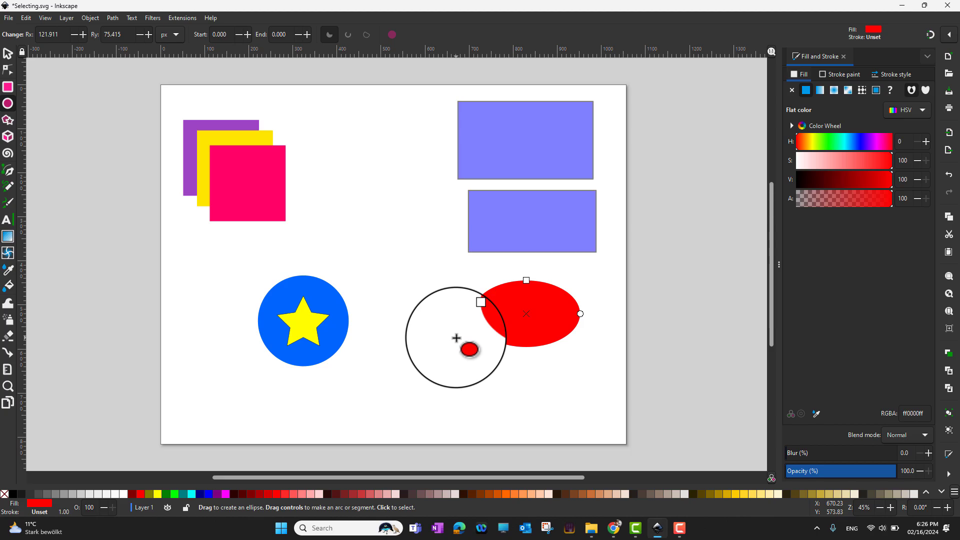
Step: Move the red ellipse up beneath the second rectangle and scale it to about 249 by 116 px
key("s")
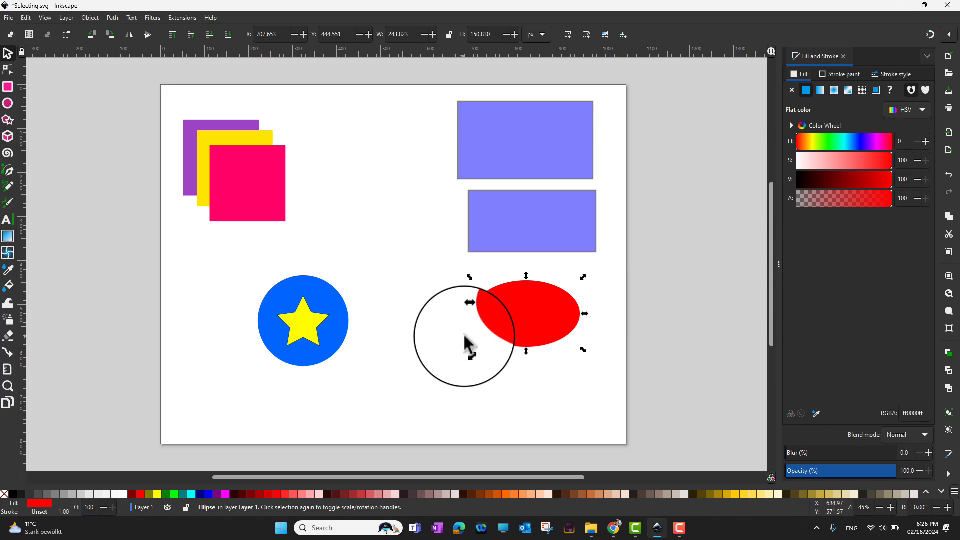
left_click_drag(513, 330, 471, 323)
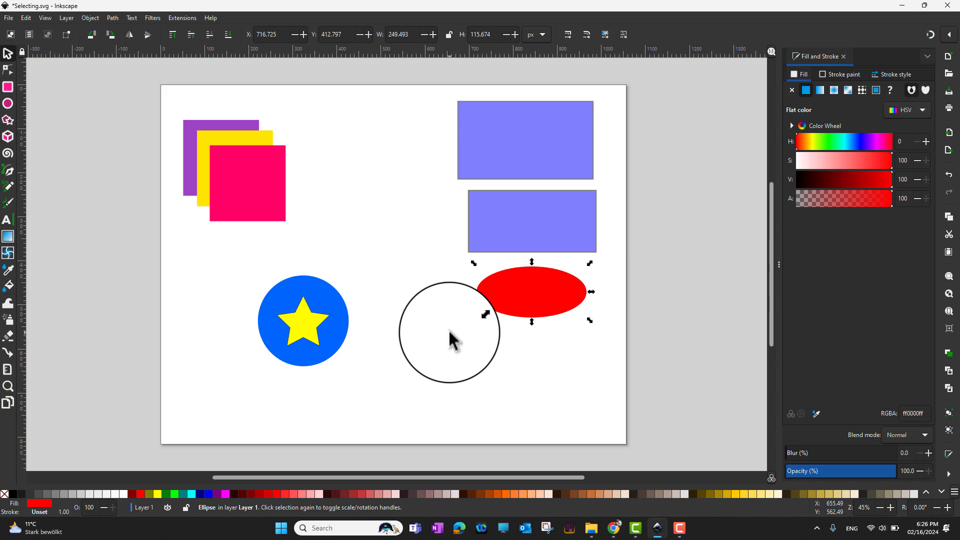
Step: With the Ellipse tool active, select the lower blue rectangle and shrink it slightly from its upper left corner
key("e")
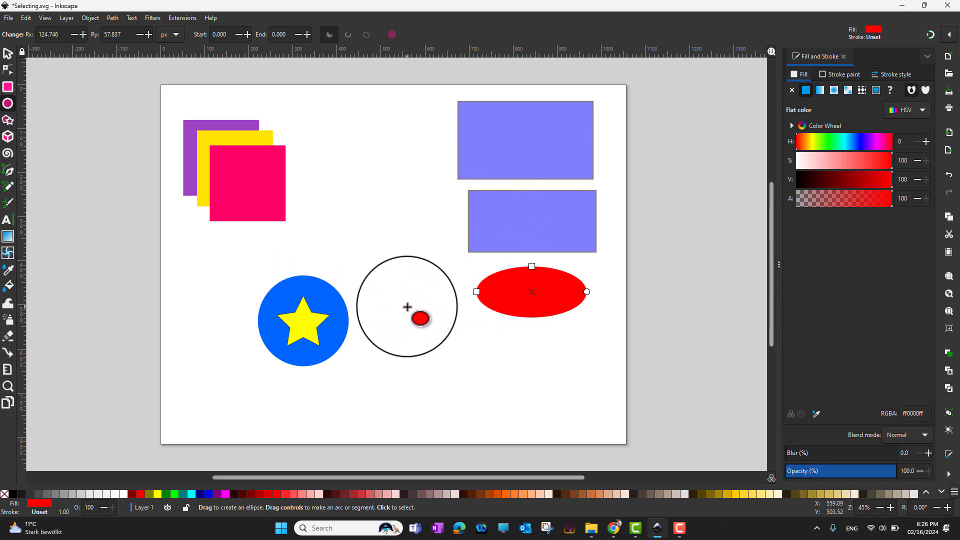
left_click(504, 221)
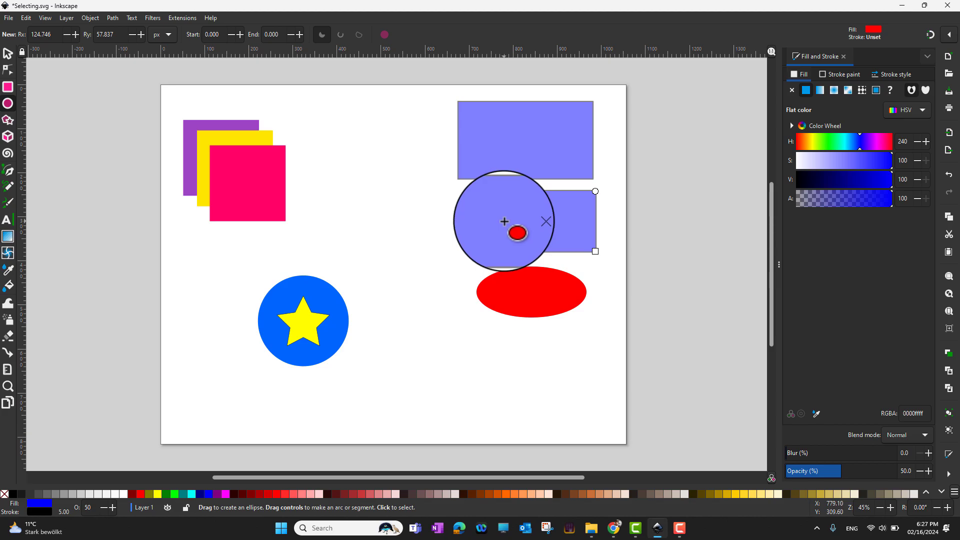
mouse_move(469, 191)
left_mouse_down()
mouse_move(491, 195)
mouse_move(500, 185)
mouse_move(439, 196)
mouse_move(508, 201)
mouse_move(440, 197)
mouse_move(480, 203)
mouse_move(471, 181)
mouse_move(462, 188)
mouse_move(470, 193)
left_mouse_up()
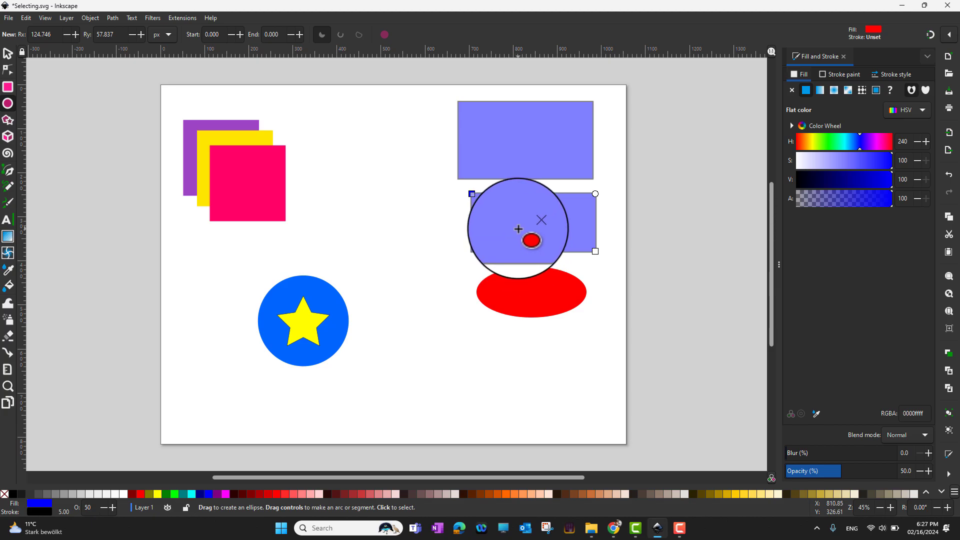
Step: Draw a red ellipse about 180 by 105 px over the lower blue rectangle and delete it
mouse_move(515, 220)
left_mouse_down()
mouse_move(531, 233)
mouse_move(590, 245)
mouse_move(562, 233)
mouse_move(581, 254)
left_mouse_up()
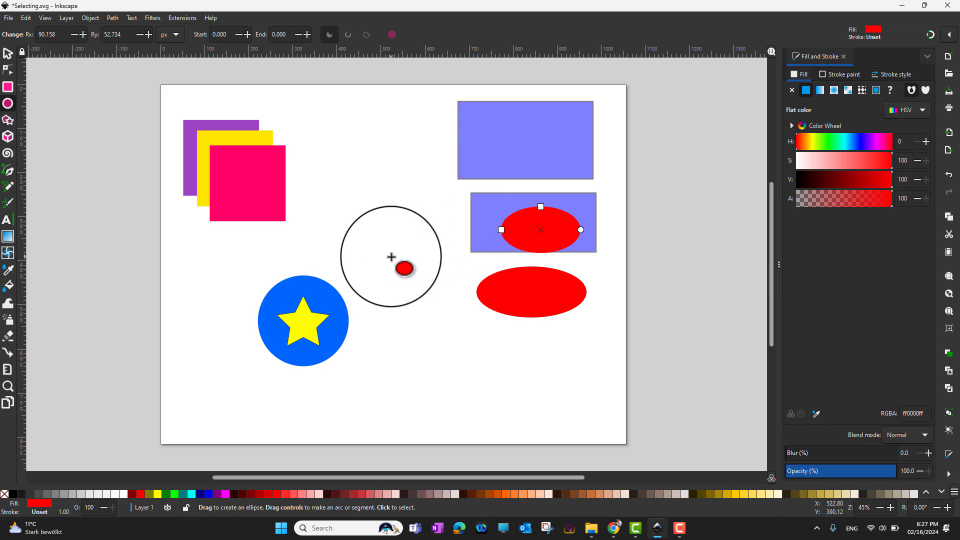
key("s")
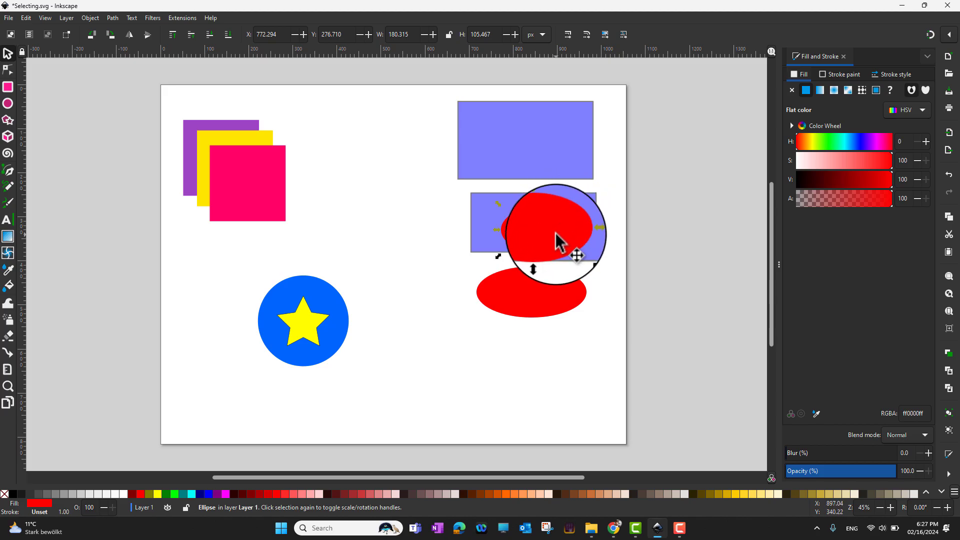
key("Delete")
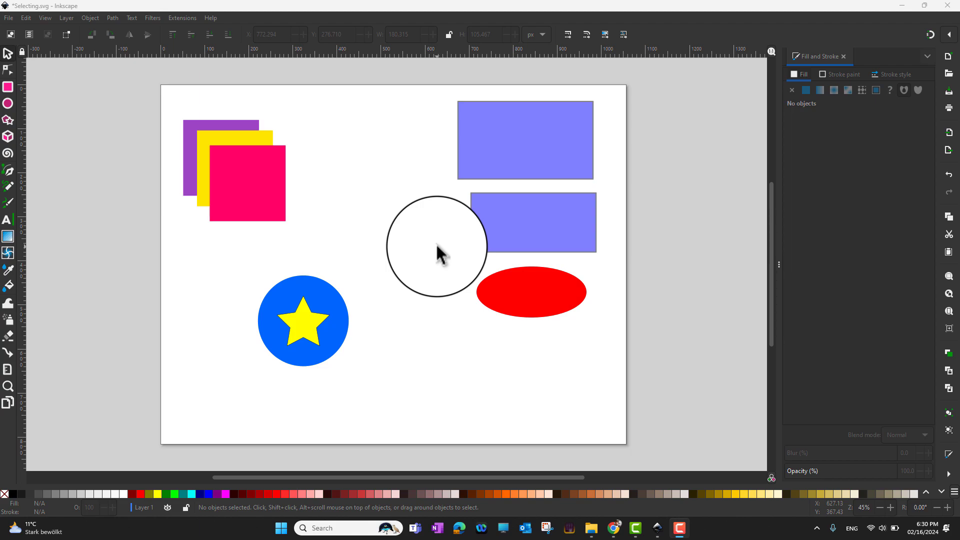
Step: Open the upper blue rectangle for shape editing, then return to the Selector tool and clear the selection
left_click_drag(437, 244, 516, 148)
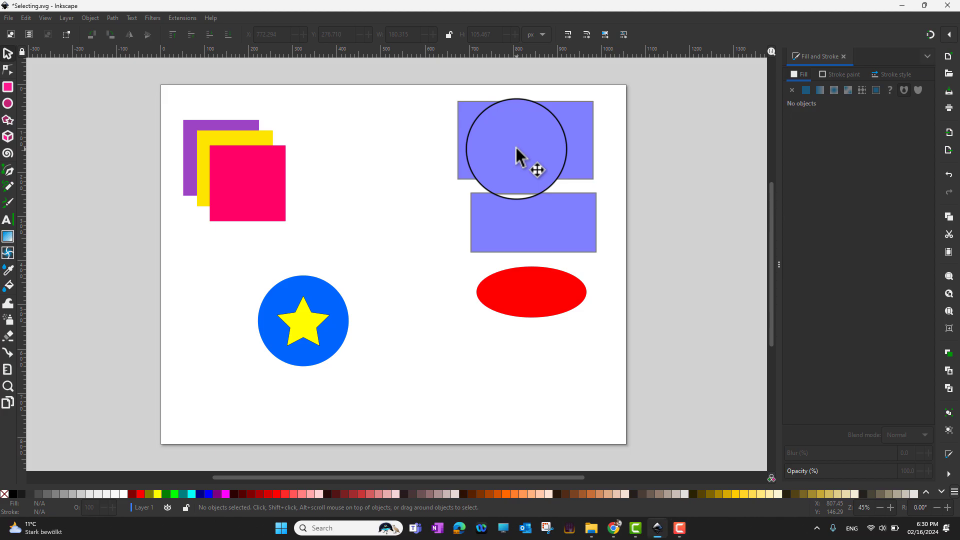
double_click(521, 151)
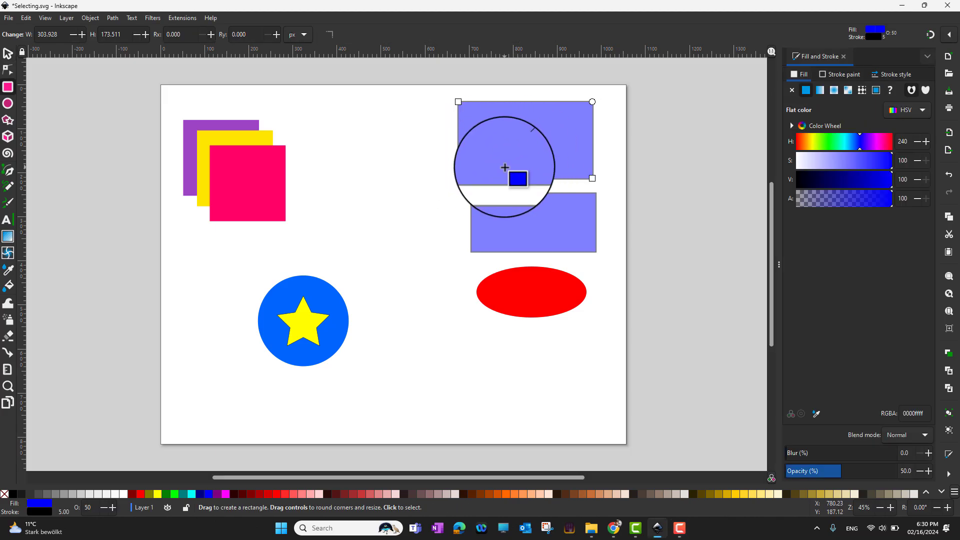
key("s")
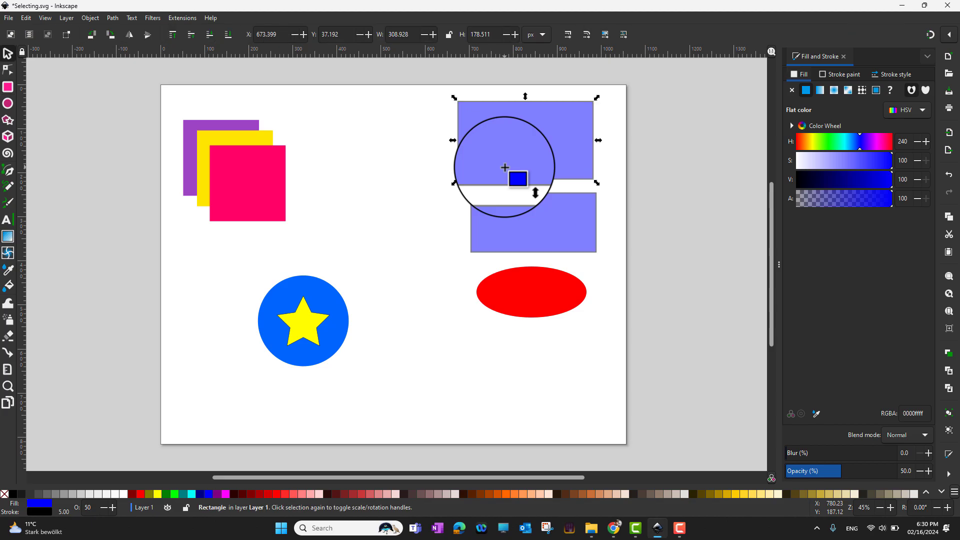
left_click(453, 275)
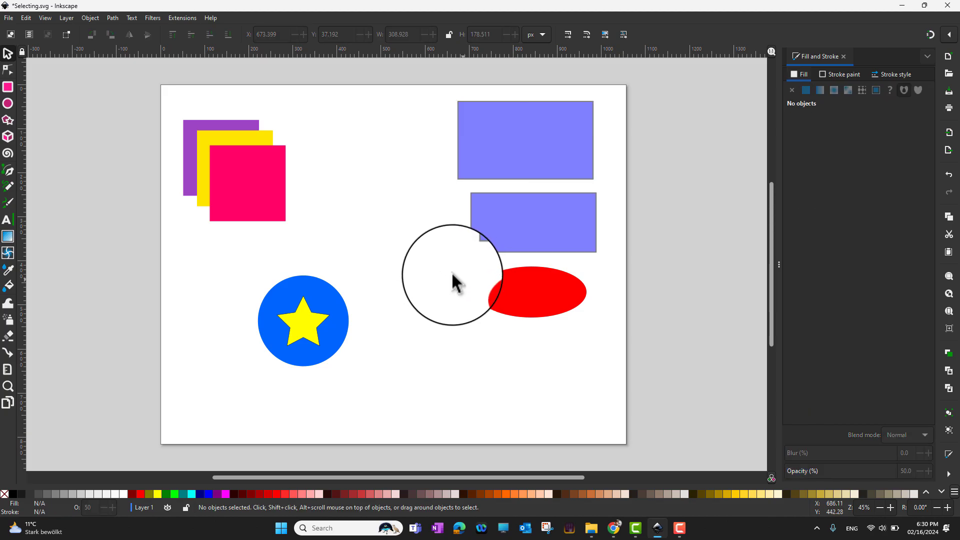
Step: Switch the red ellipse to its rotation handles and open it for shape editing
left_click(524, 296)
left_click(524, 296)
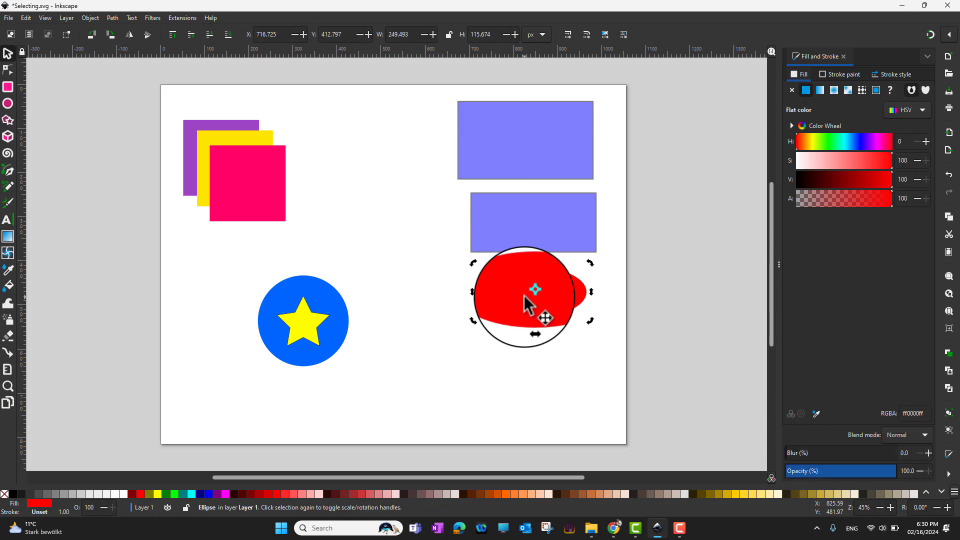
double_click(504, 293)
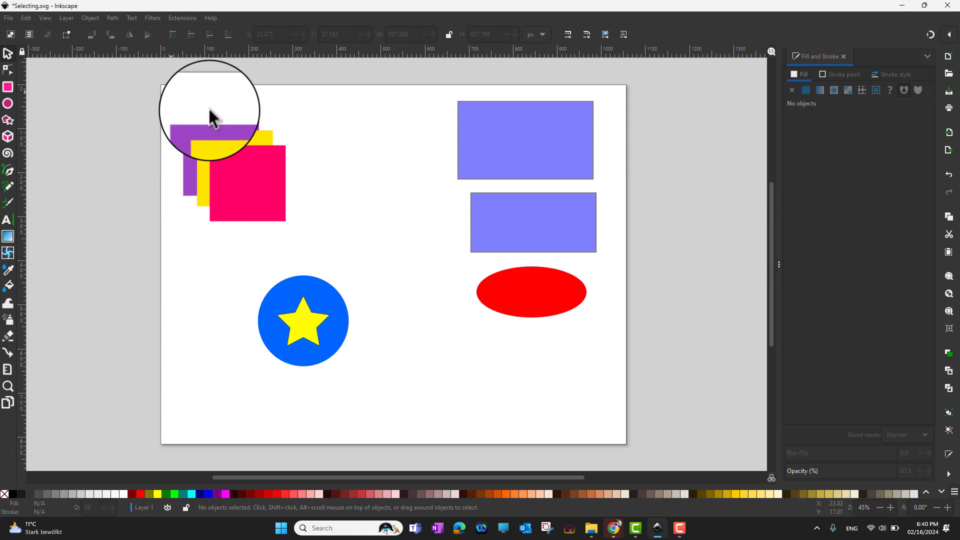
Step: Select all objects on the page with a selection box, then clear the selection and select only the red ellipse
mouse_move(171, 91)
left_mouse_down()
mouse_move(489, 254)
mouse_move(586, 390)
mouse_move(617, 386)
left_mouse_up()
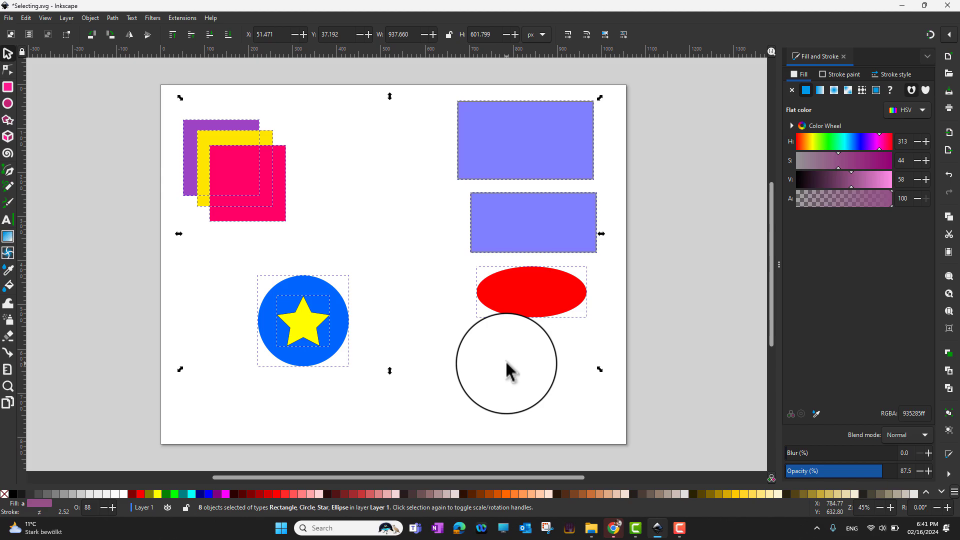
left_click_drag(506, 364, 513, 306)
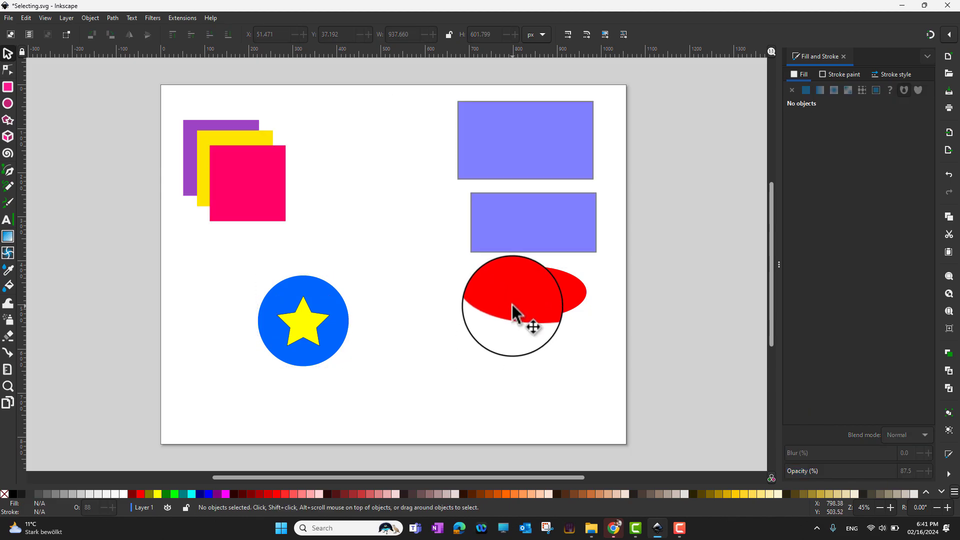
left_click(513, 305)
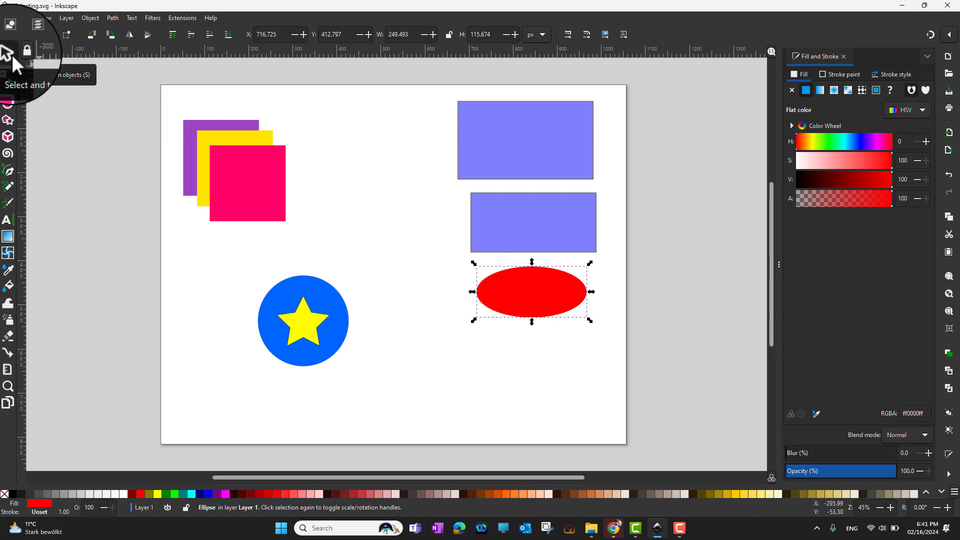
Step: Set the per-object selection cue to Box in the Selector tool's preferences and clear the selection
double_click(11, 54)
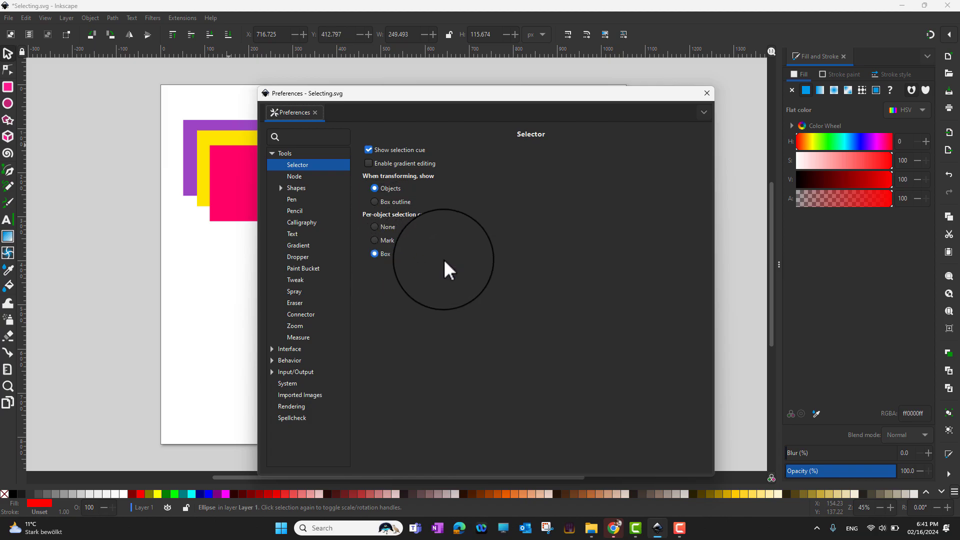
left_click(382, 227)
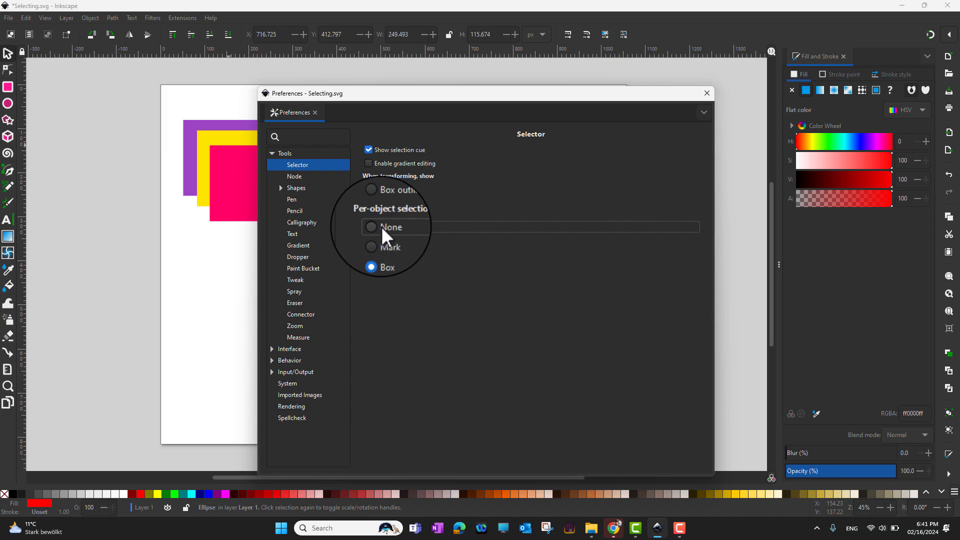
left_click(391, 254)
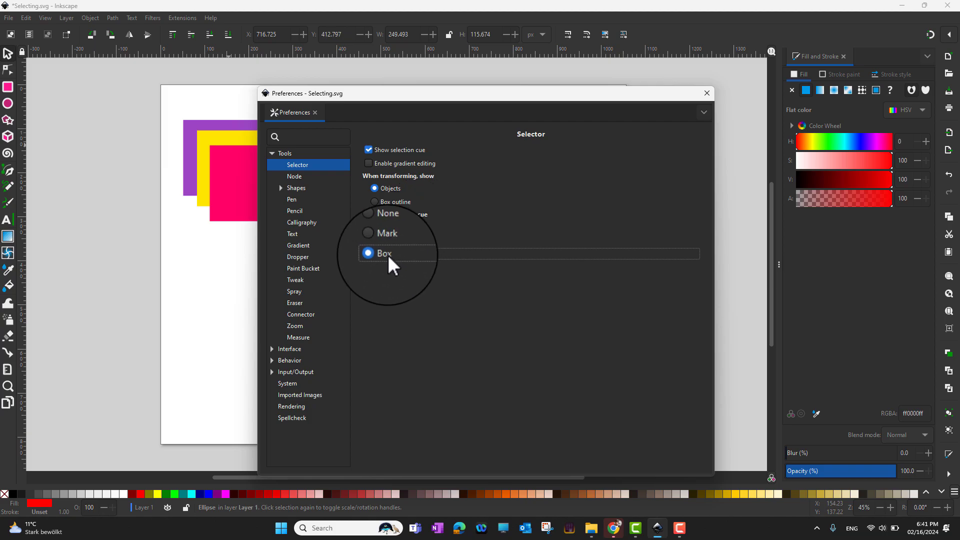
left_click(709, 93)
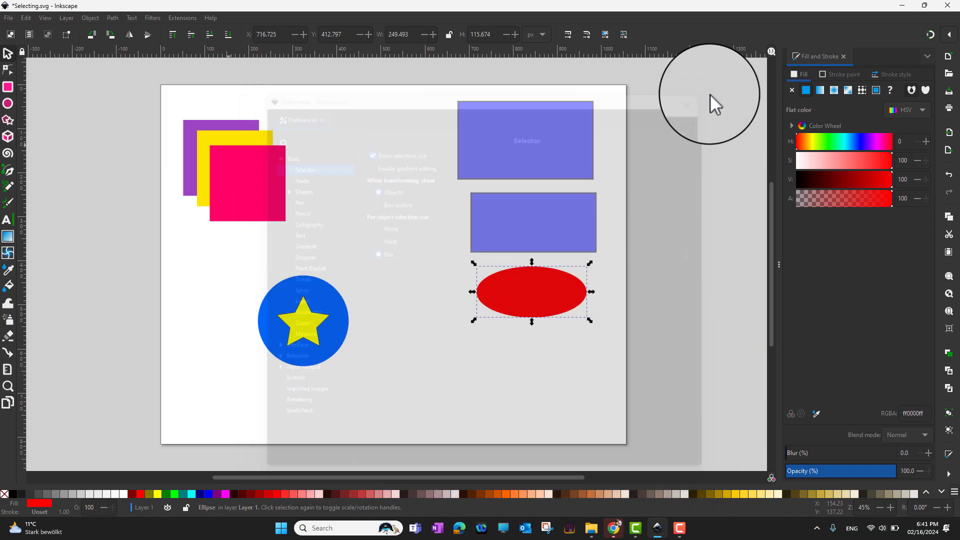
key("Escape")
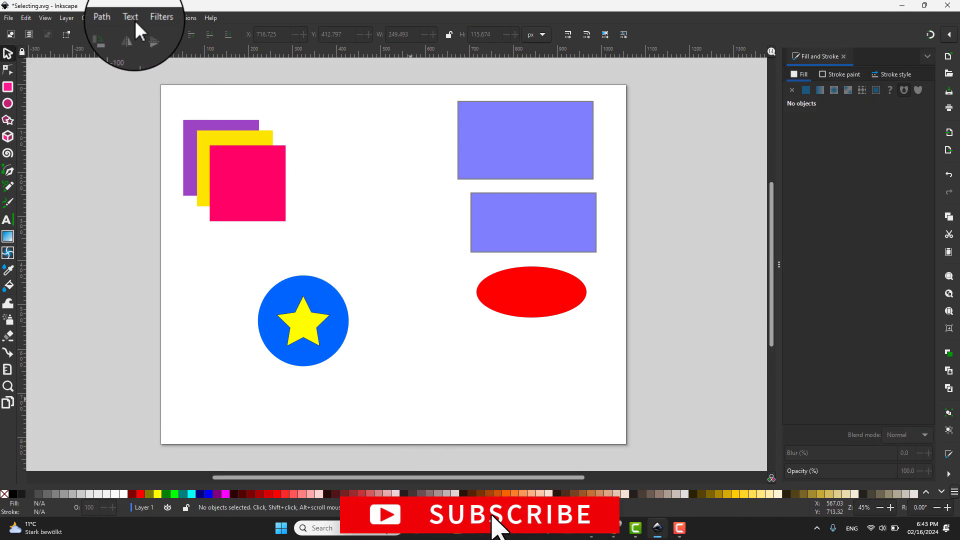
Step: Show the Layers and Objects dialog and expand Layer 1 to list its objects
left_click(88, 18)
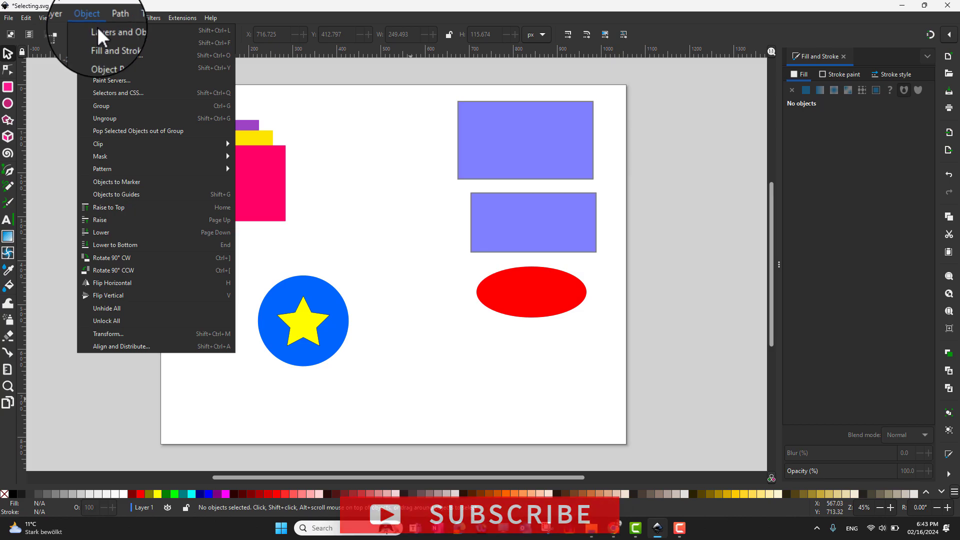
left_click(115, 31)
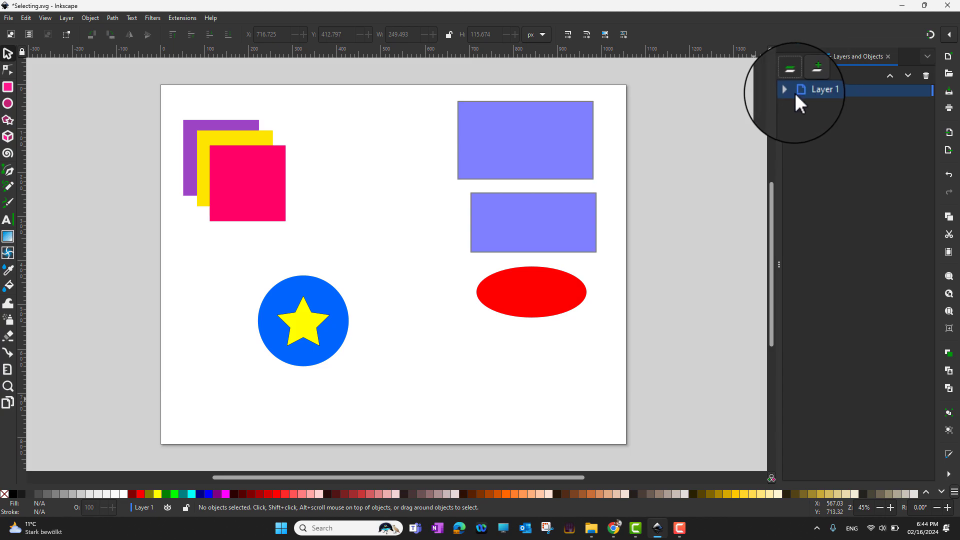
left_click(788, 90)
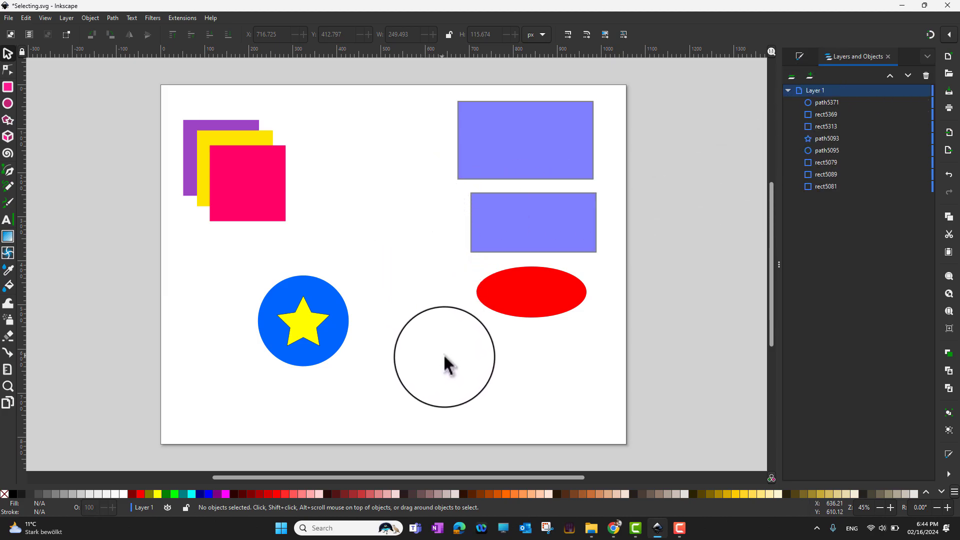
Step: Select all objects on the page with a selection box, clear the selection, and select only the upper blue rectangle
left_click_drag(165, 90, 603, 369)
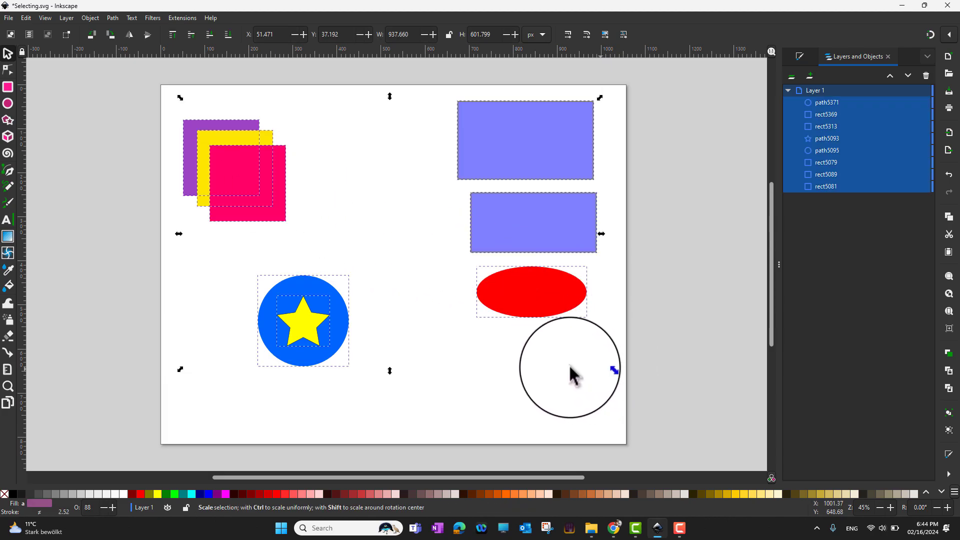
left_click(575, 380)
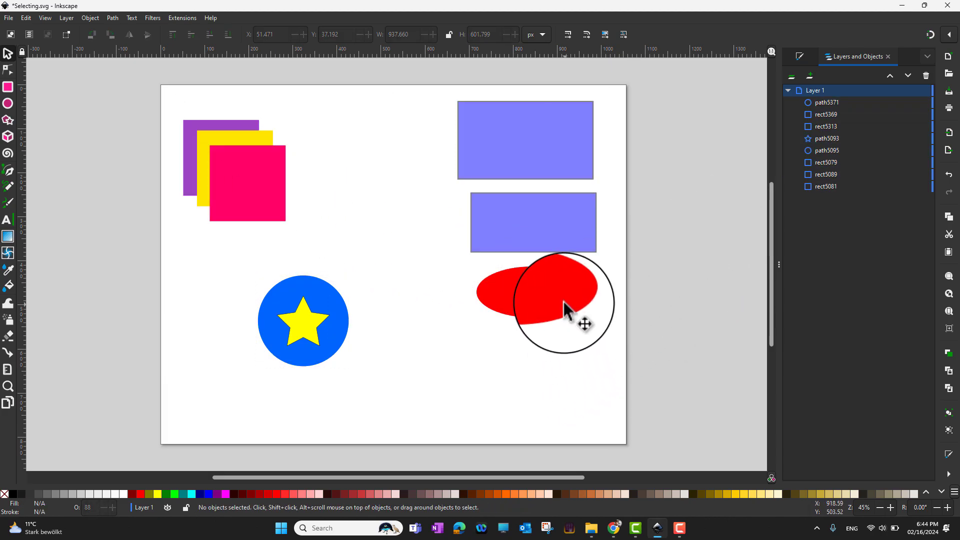
left_click(557, 165)
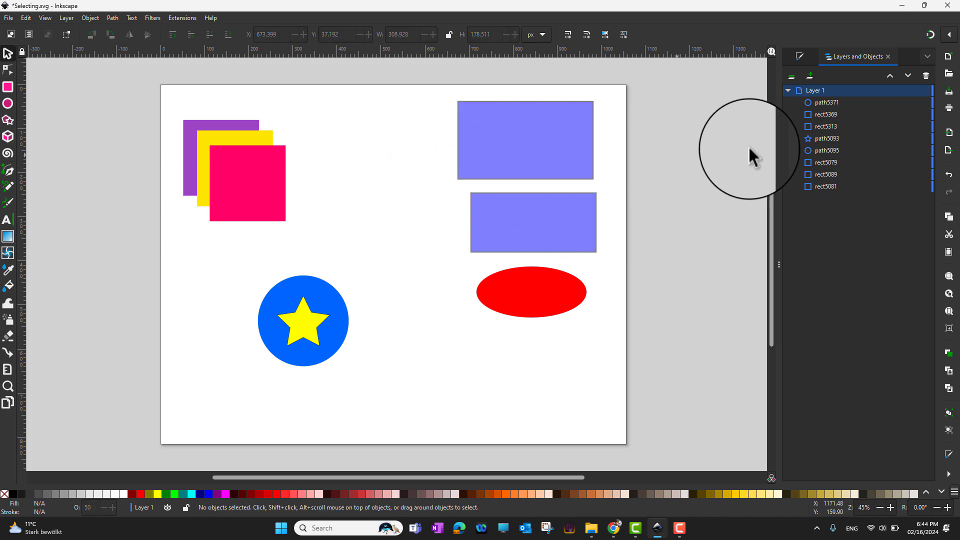
Step: Select path5095, rect5081, rect5079, path5093 and rect5313 one after another through the object list
left_click(823, 150)
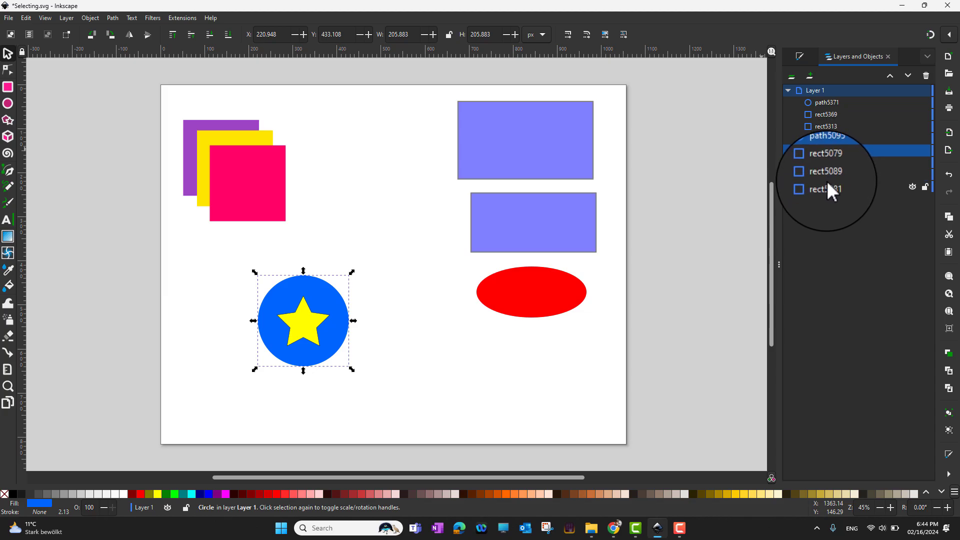
left_click(828, 185)
left_click(822, 162)
left_click(820, 135)
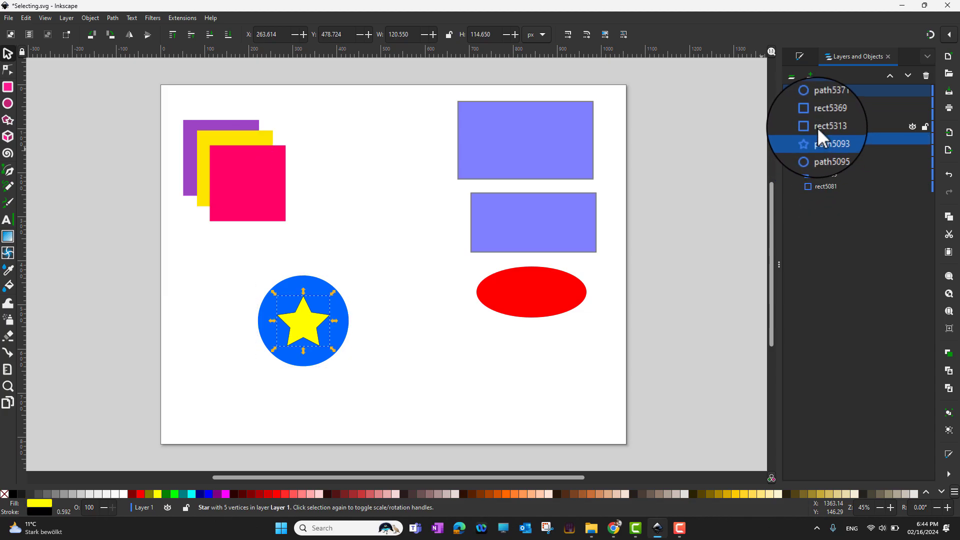
left_click(816, 128)
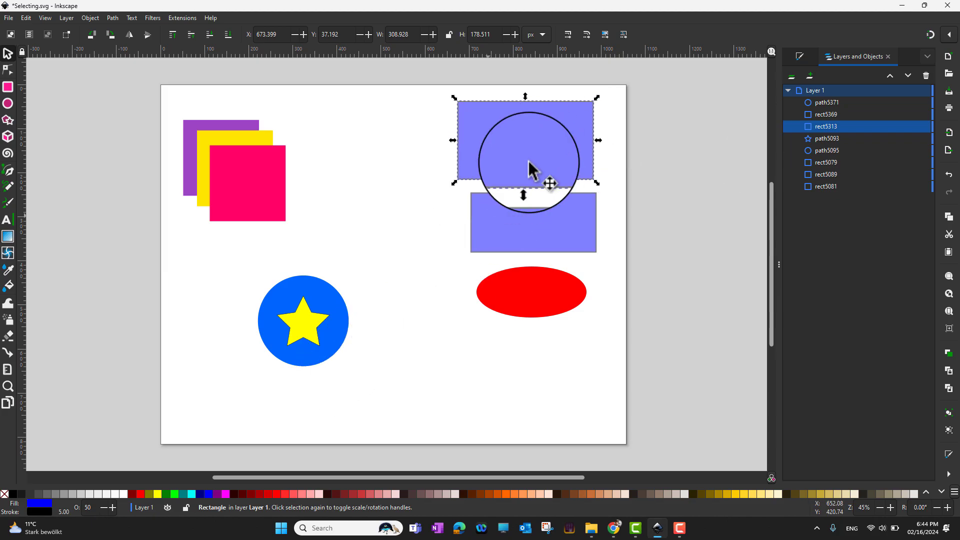
Step: Lock rect5313 and try to move it on the page, selecting the lower blue rectangle and the red ellipse between attempts
mouse_move(903, 125)
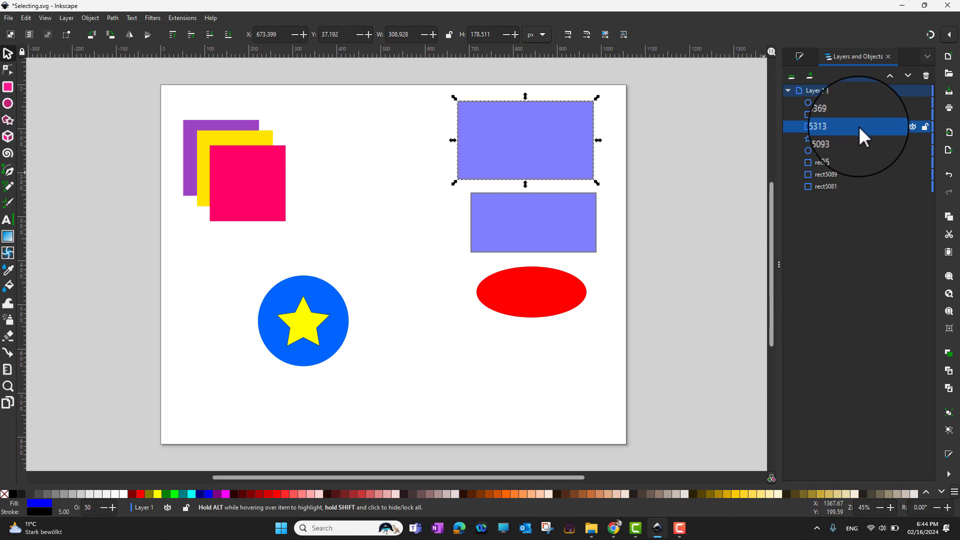
left_click(924, 127)
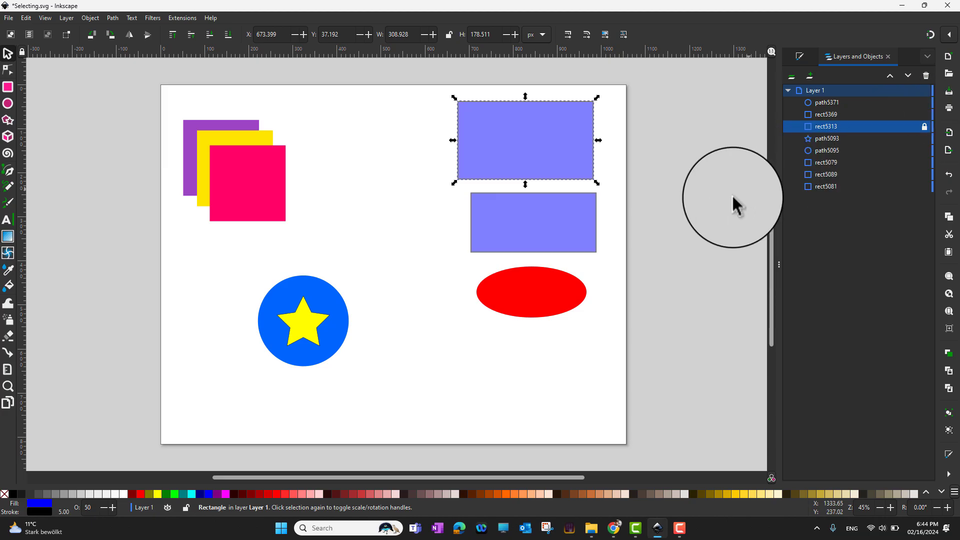
left_click(586, 259)
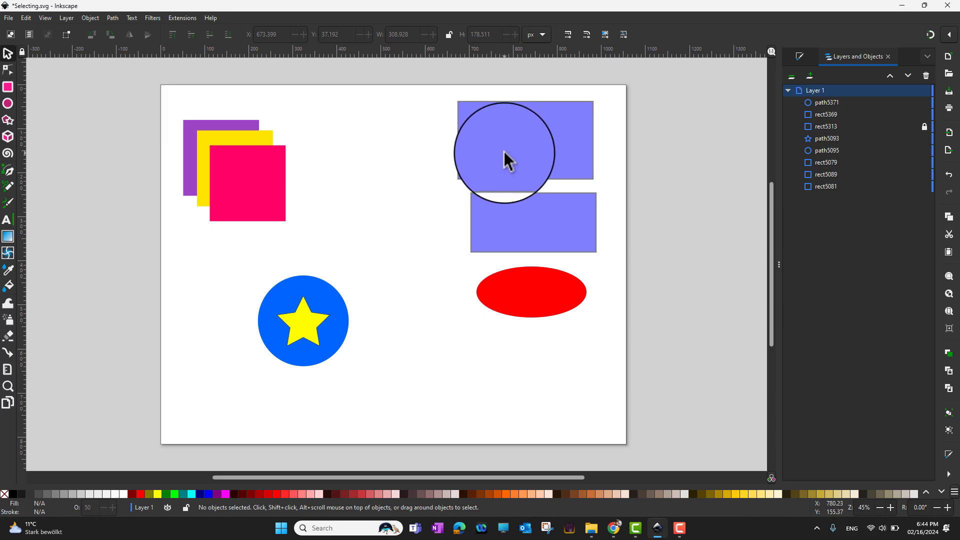
left_click_drag(505, 152, 461, 154)
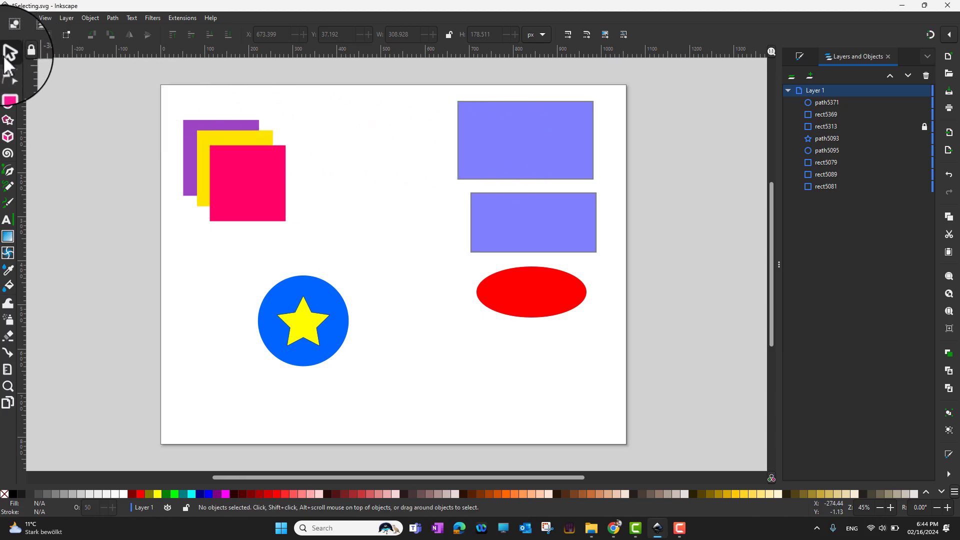
left_click(523, 230)
left_click(550, 288)
left_click_drag(503, 133, 515, 133)
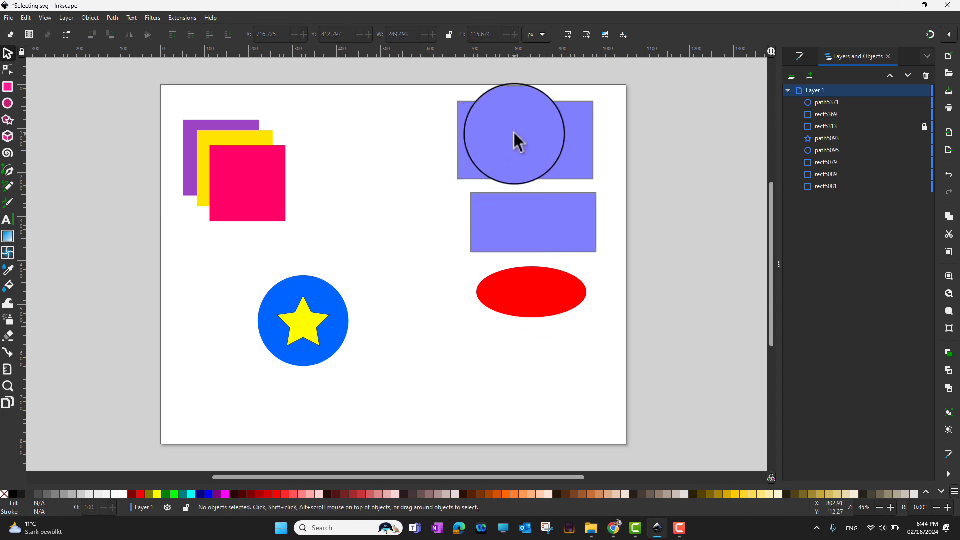
Step: Unlock rect5313 and select it first through the object list, then directly on the page after clearing the selection
left_click(925, 127)
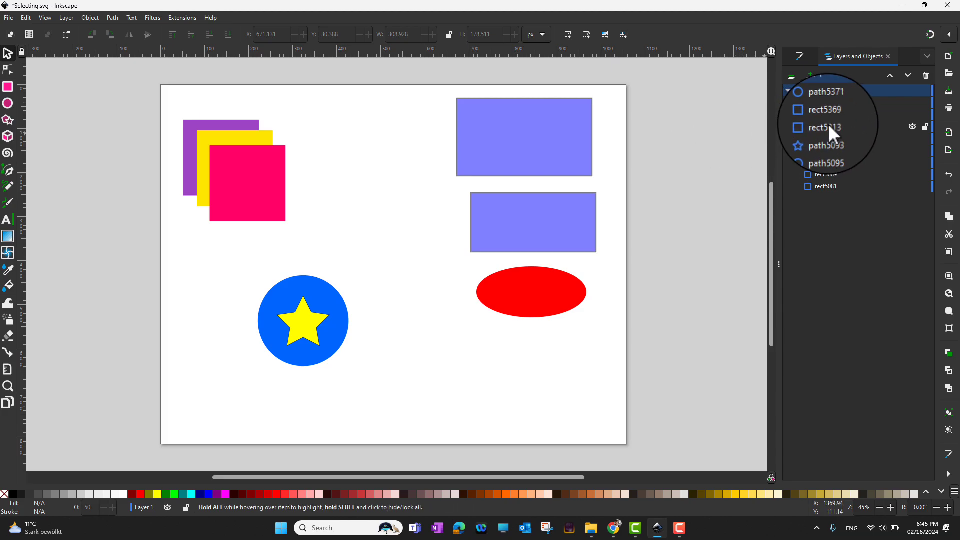
left_click(876, 126)
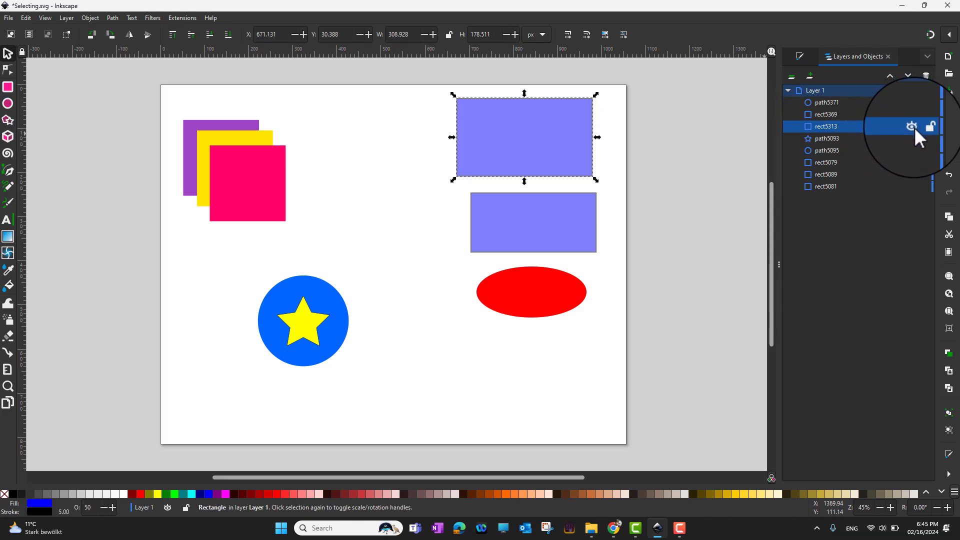
left_click(600, 216)
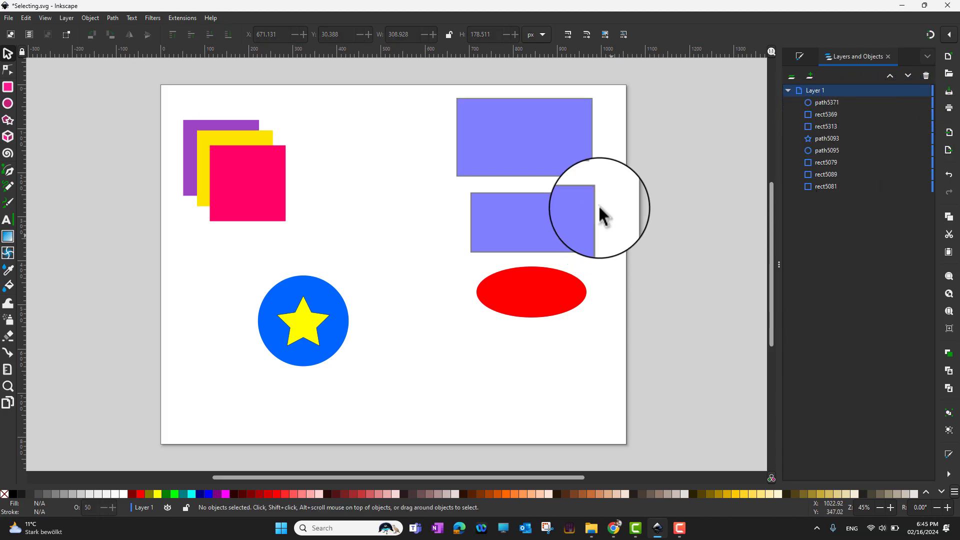
left_click(573, 163)
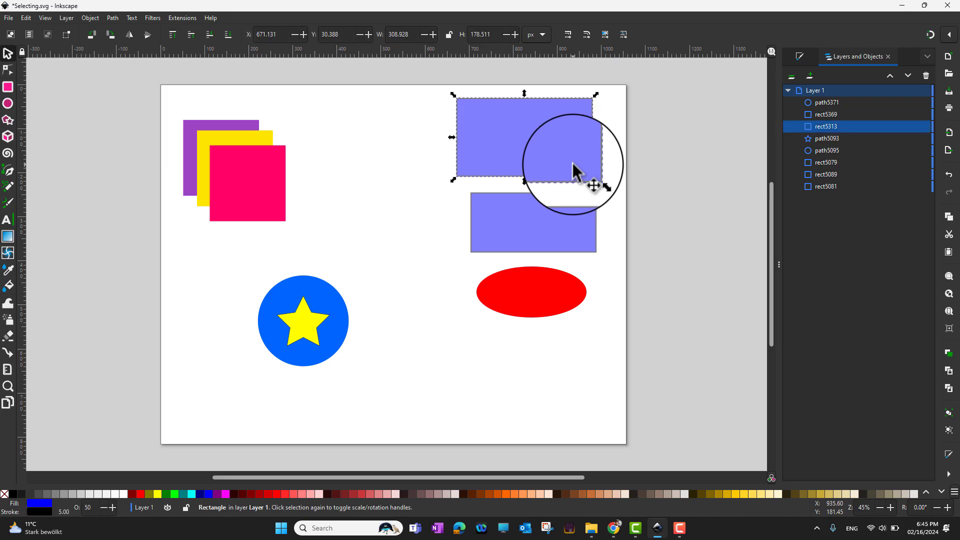
Step: Hide rect5313, clear the selection, and make the rectangle visible again
left_click(914, 127)
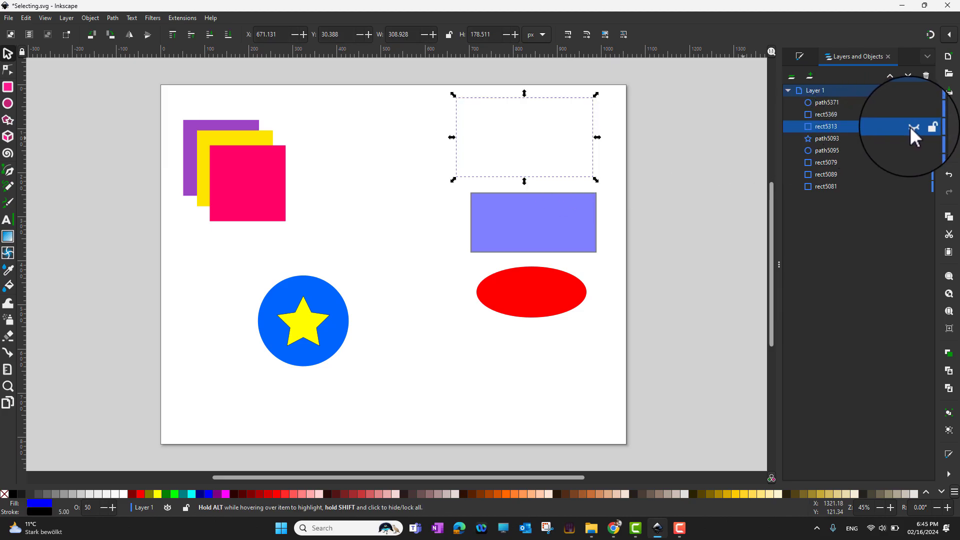
left_click(616, 226)
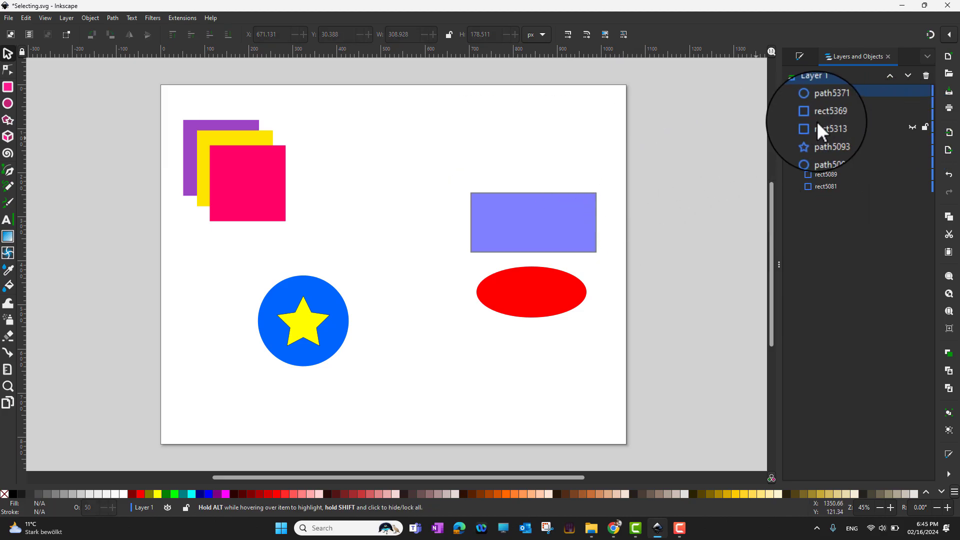
left_click(912, 126)
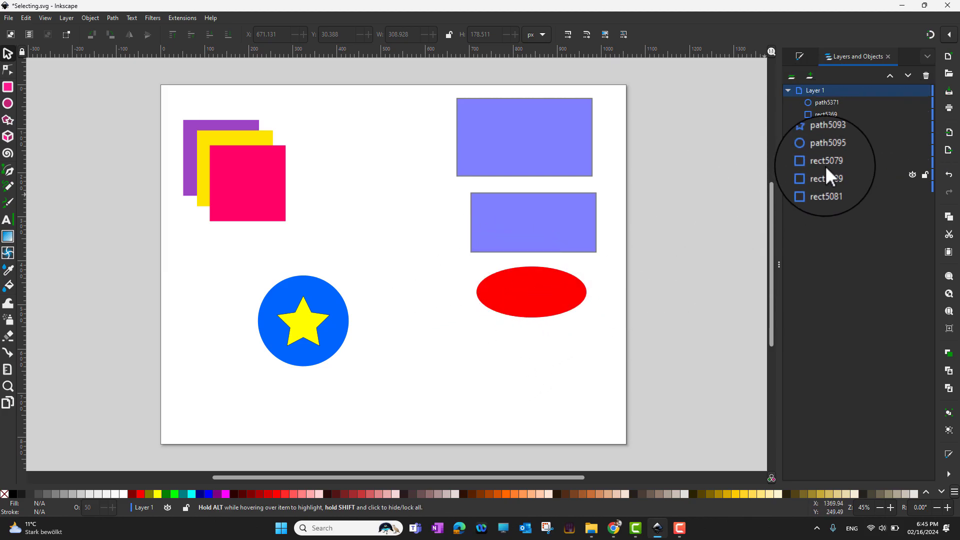
Step: Select the blue circle and yellow star together in the object list, followed by single list entries one at a time, ending with rect5079
left_click(834, 153)
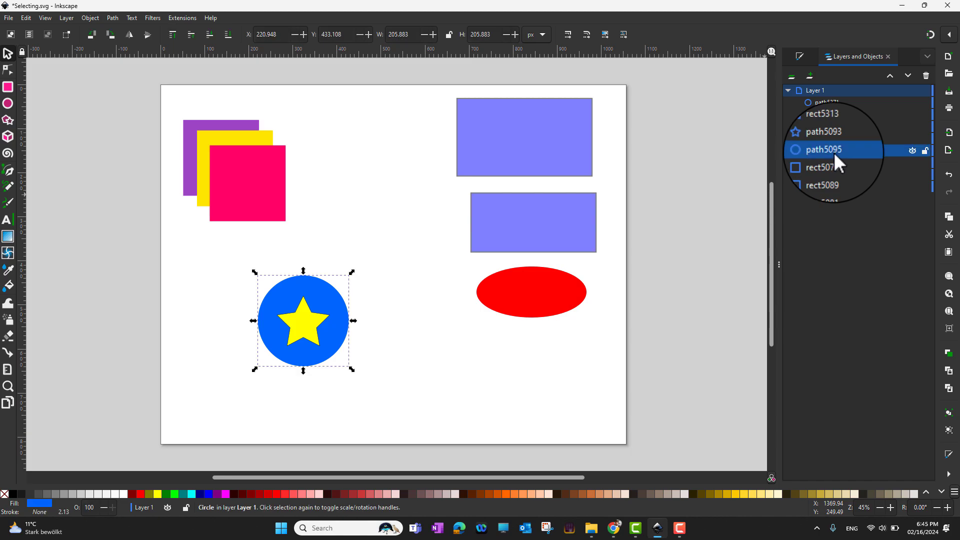
left_click(831, 141, "shift")
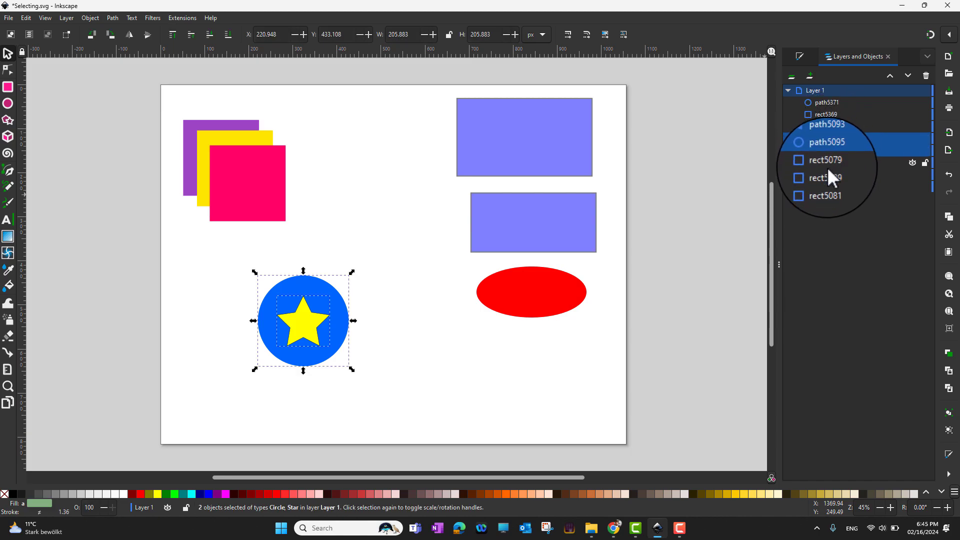
left_click(826, 163)
left_click(826, 148)
left_click(826, 137)
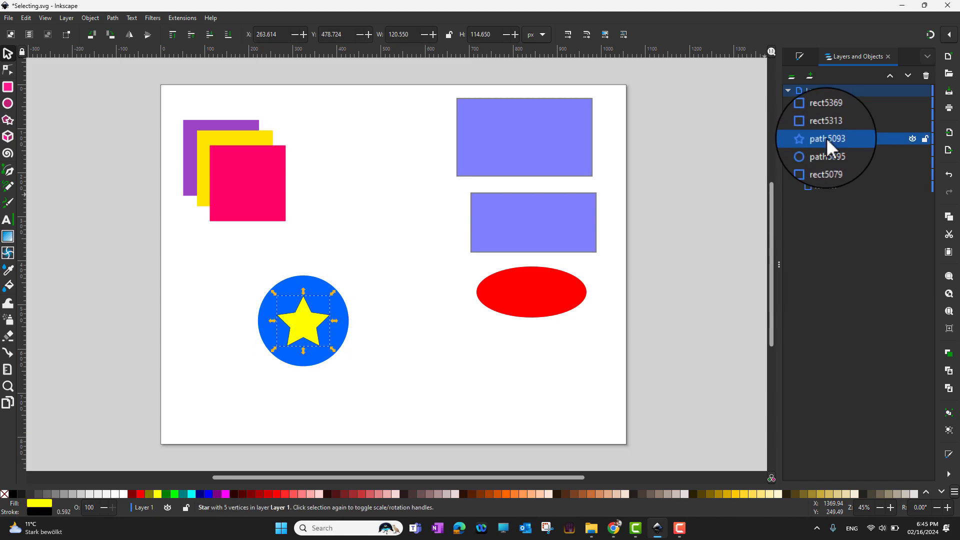
left_click(822, 115)
left_click(825, 104)
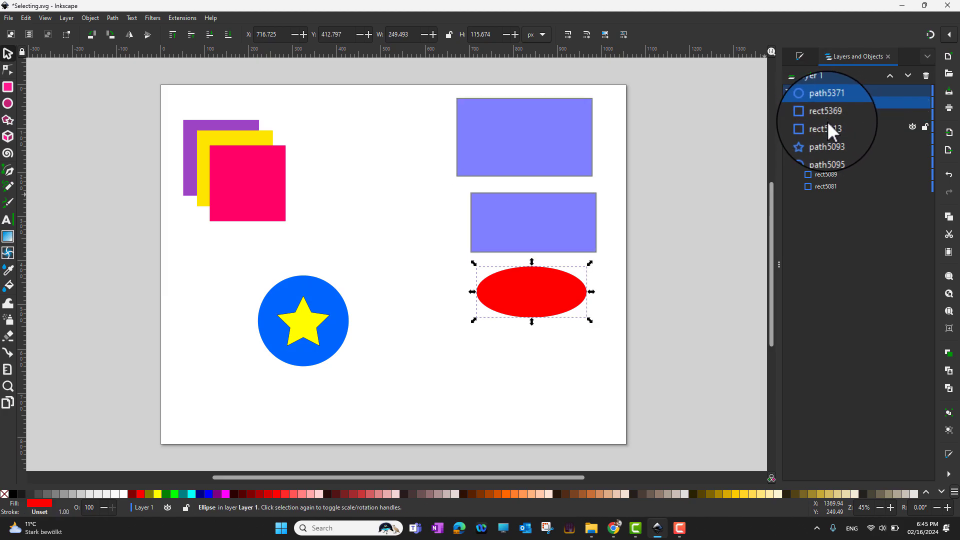
left_click(828, 123)
left_click(827, 138)
left_click(830, 153)
left_click(828, 164)
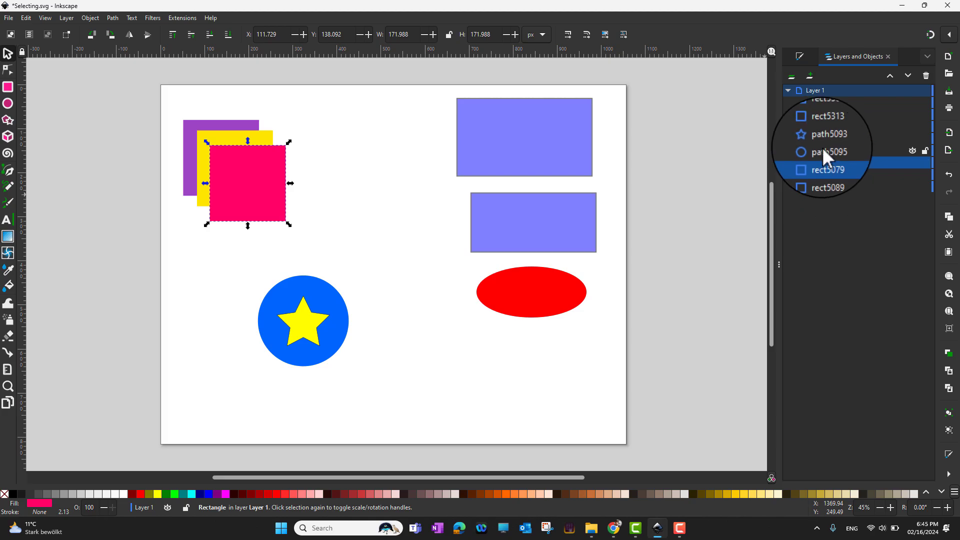
Step: Build a multiple selection in the object list from both blue rectangles, the red ellipse, the yellow star and the blue circle
left_click(823, 147)
left_click(822, 138, "shift")
left_click(822, 127, "shift")
left_click(823, 113, "shift")
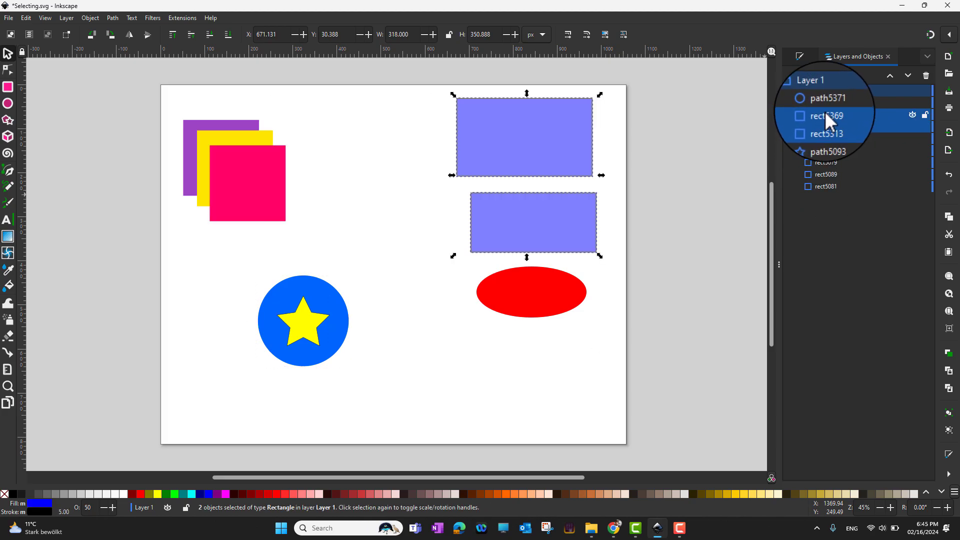
left_click(826, 104, "shift")
left_click(826, 128, "shift")
left_click(827, 139, "shift")
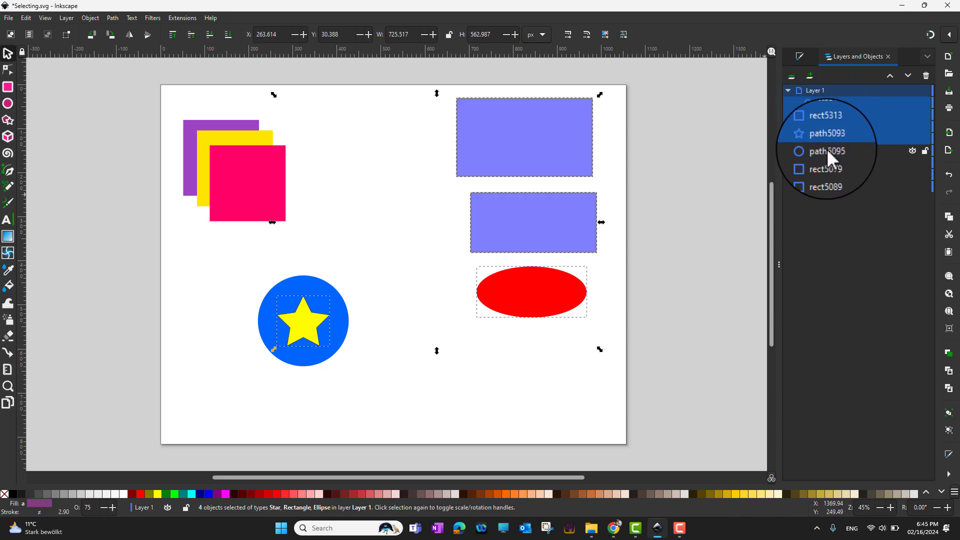
left_click(827, 149, "shift")
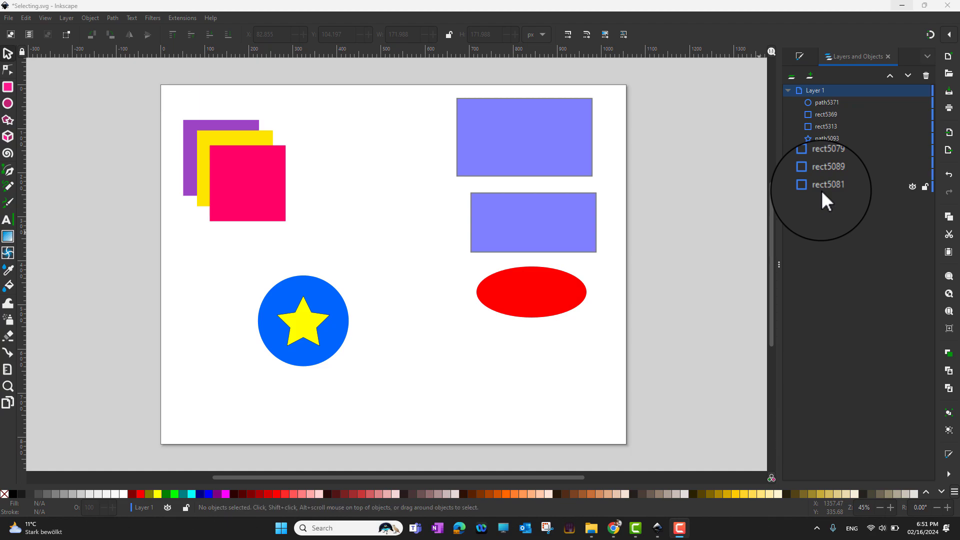
Step: Open rect5313's name for editing and leave it, rename path5093 as star in the object list, and clear the selection
left_click(826, 126)
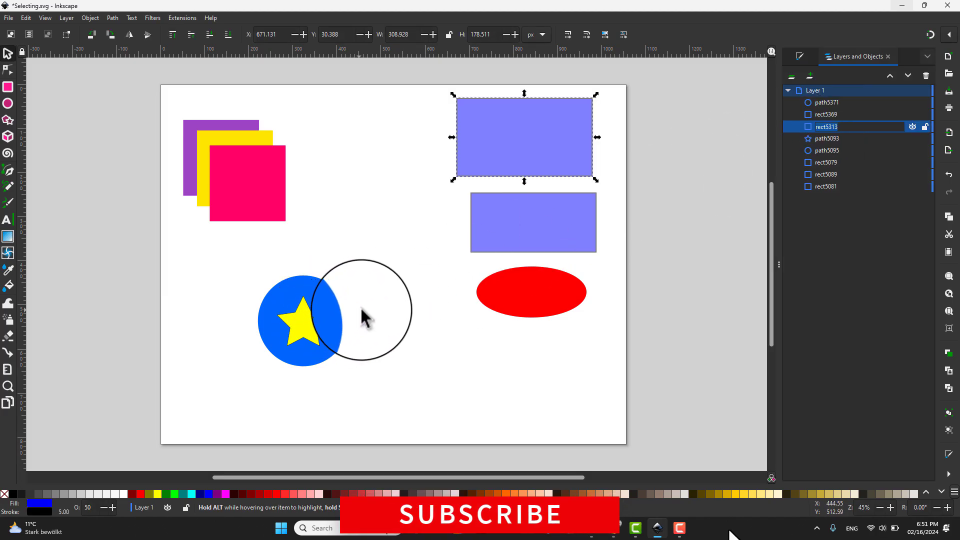
left_click(310, 322)
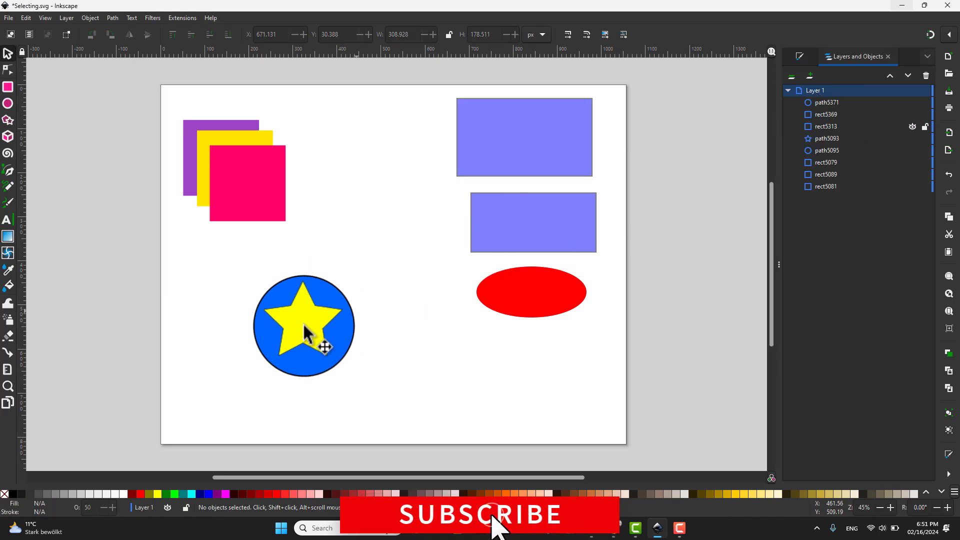
left_click(829, 139)
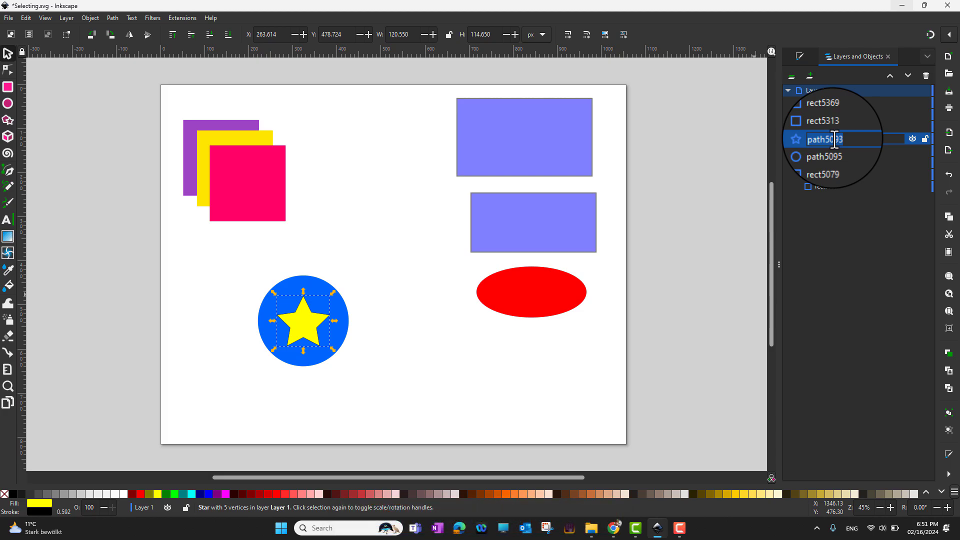
key("BackSpace")
type("star")
key("Return")
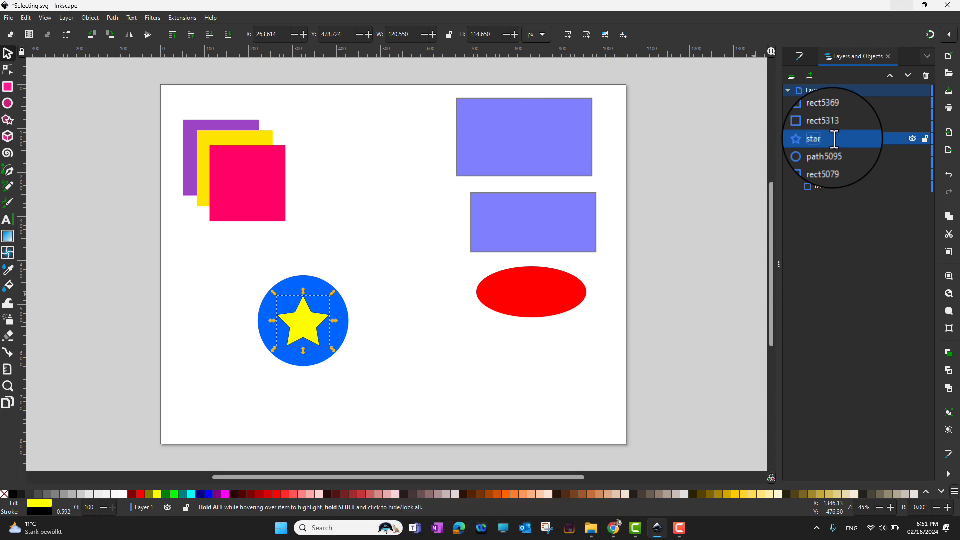
left_click(711, 221)
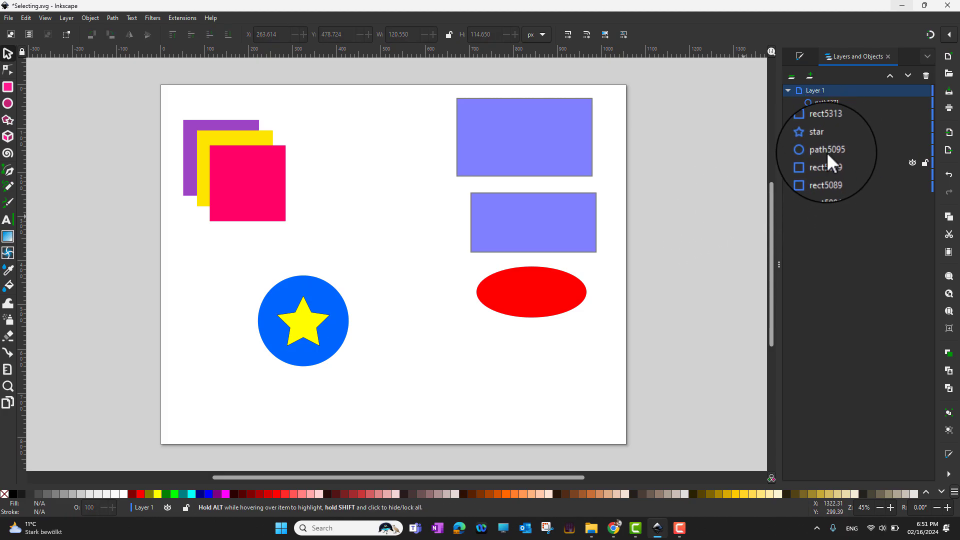
Step: Alternately select the star and the blue circle through the object list and clear the selection
left_click(817, 140)
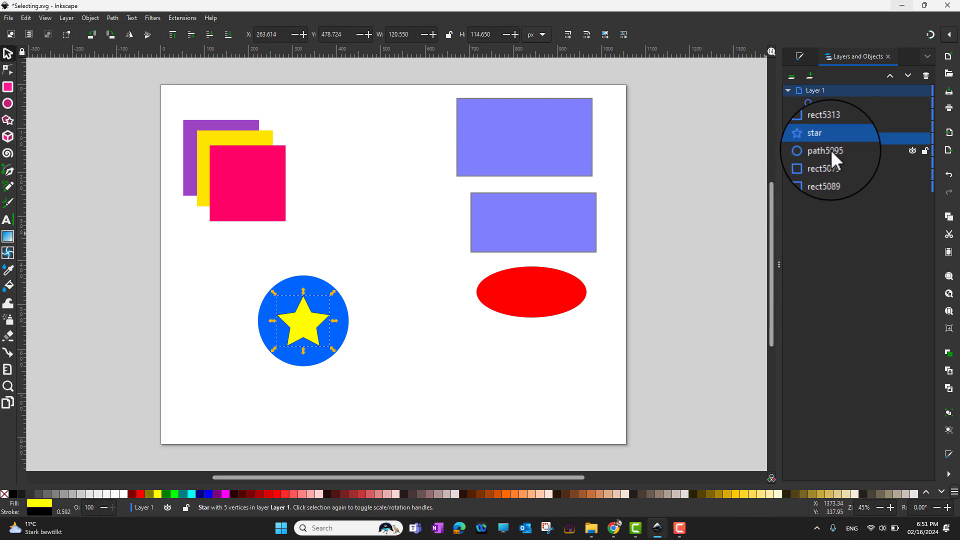
left_click(830, 151)
left_click(822, 137)
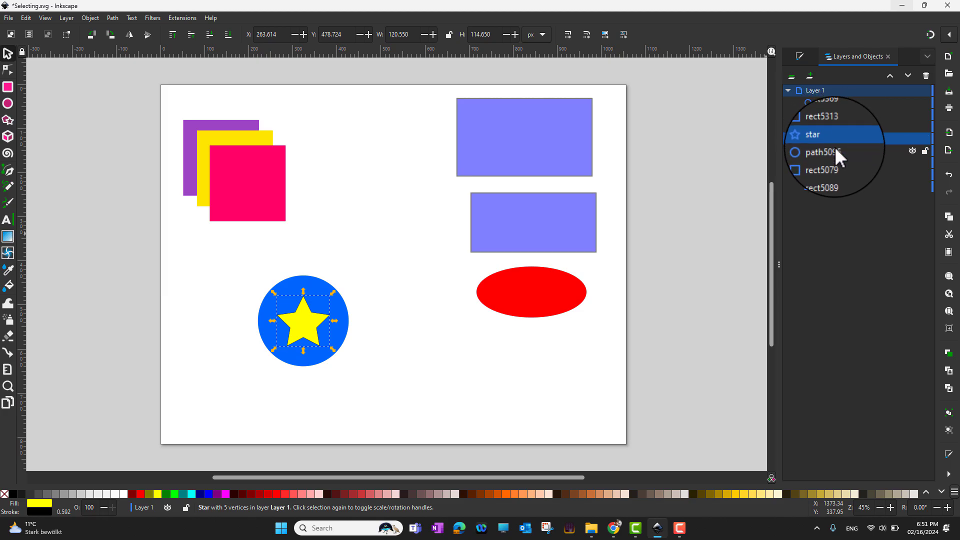
left_click(836, 149)
left_click(454, 244)
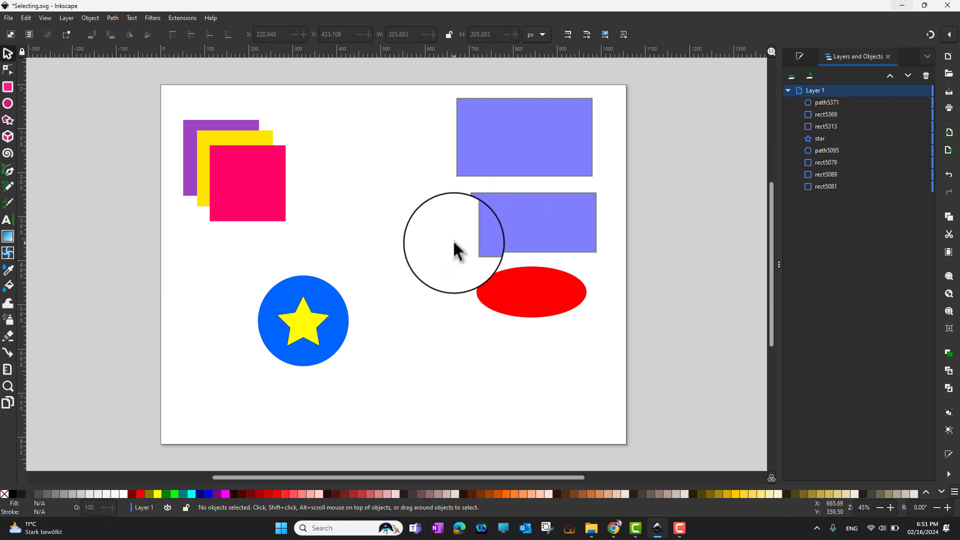
left_click_drag(456, 250, 361, 236)
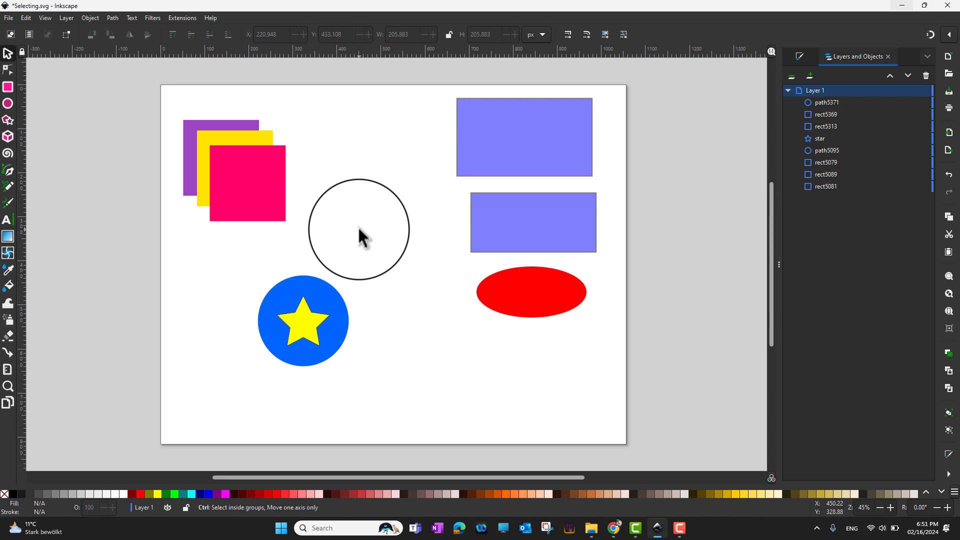
Step: Select all objects in the layer at once and clear the selection
key("ctrl+a")
left_click_drag(359, 228, 409, 286)
key("Escape")
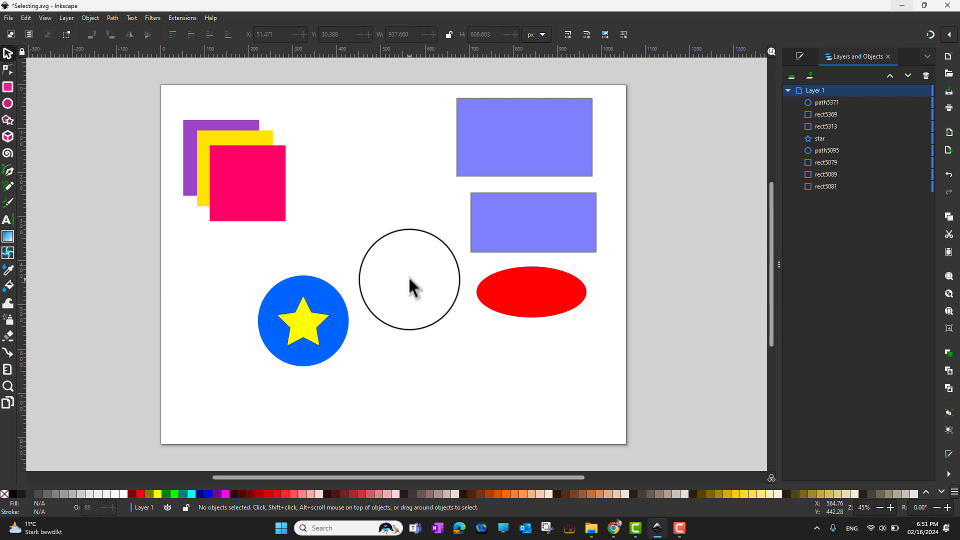
Step: Cycle the selection forward through the objects one at a time for two full rounds, ending on the purple square rect5081
key("Tab")
key("Tab")
key("Tab")
key("Tab")
key("Tab")
key("Tab")
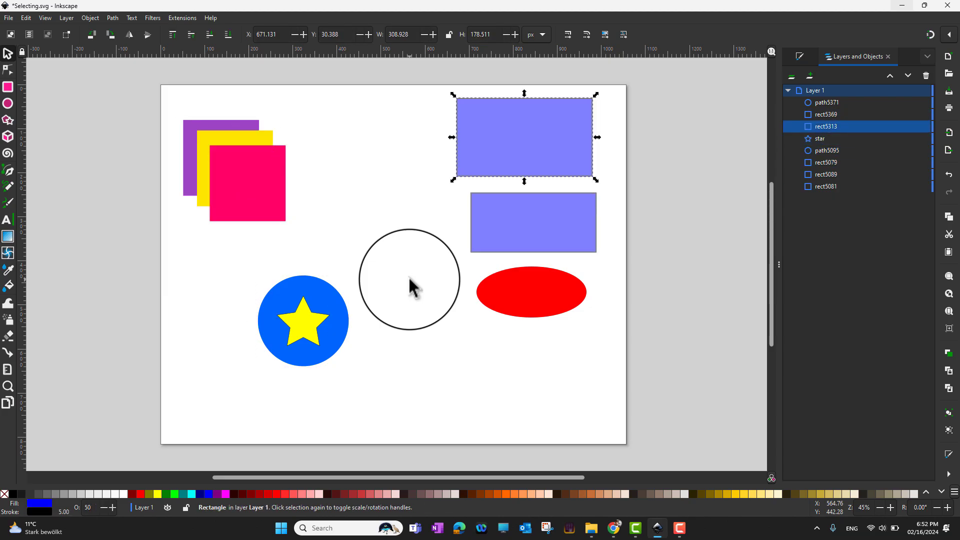
key("Tab")
key("Tab")
key("Tab")
key("Tab")
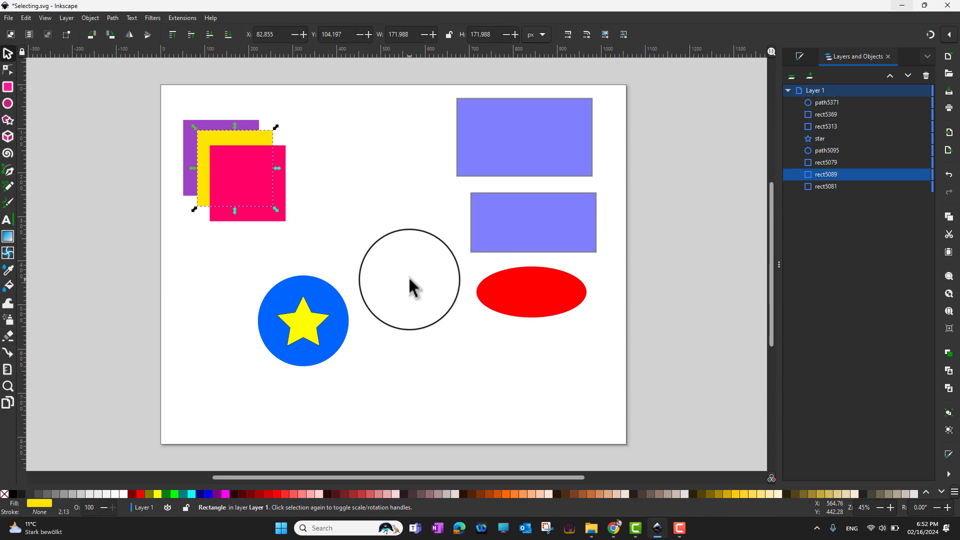
key("Tab")
key("Tab")
key("Tab")
key("Tab")
key("Tab")
key("Tab")
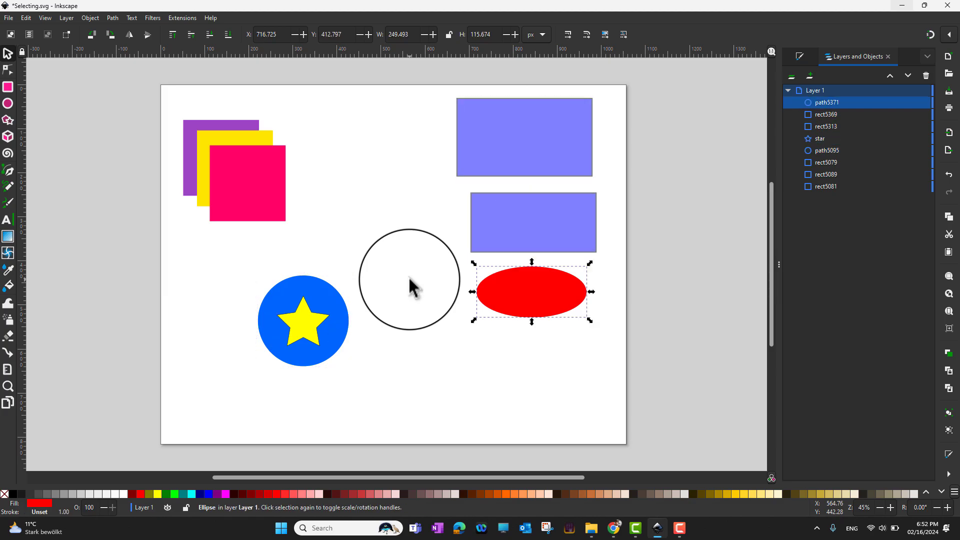
key("Tab")
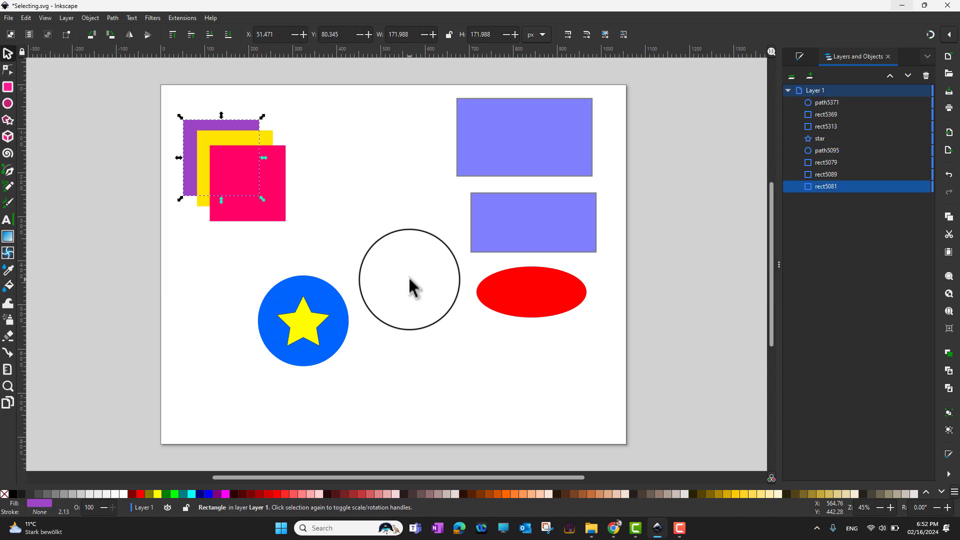
Step: Cycle the selection backward through the objects one at a time, starting from the purple square, and clear the selection
key("shift")
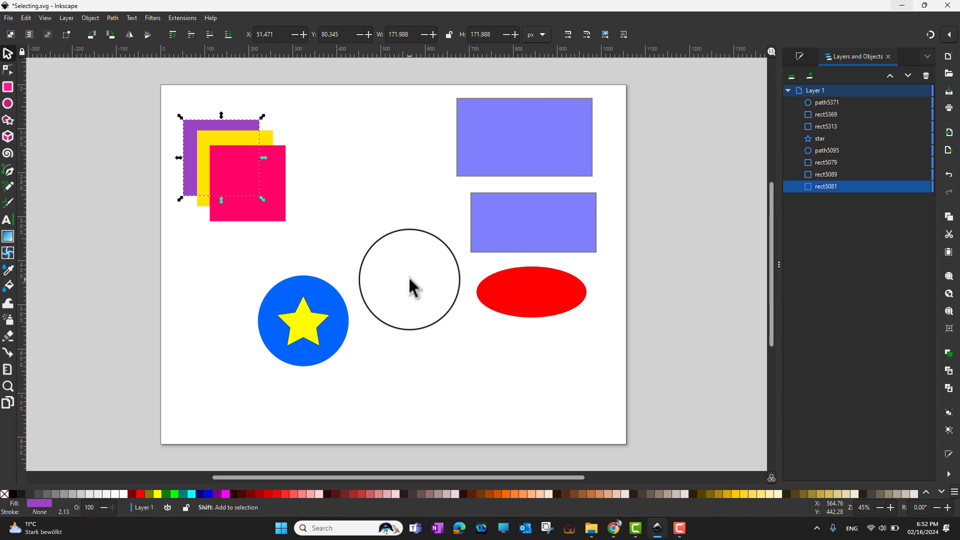
key("shift+Tab")
key("shift+Tab")
key("shift+Tab")
key("shift+Tab")
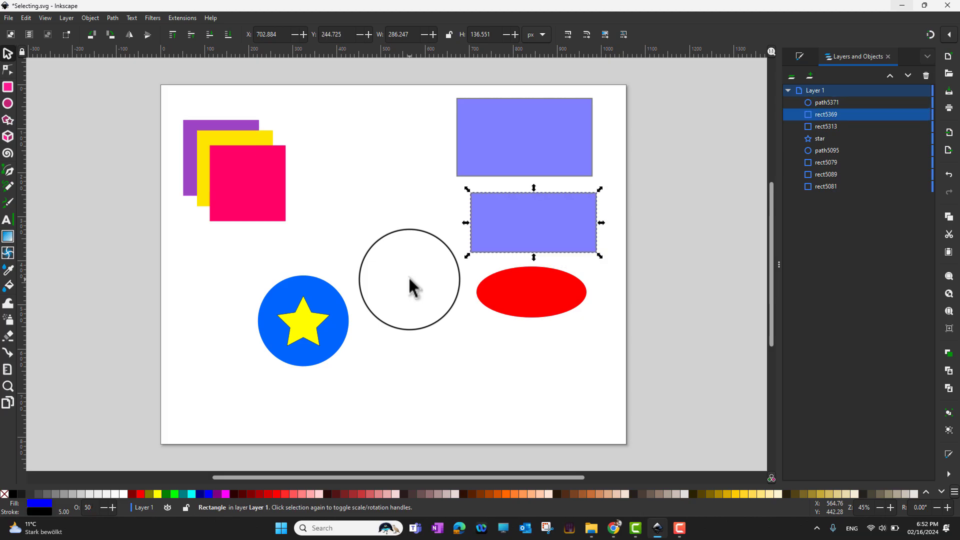
key("shift+Tab")
key("Escape")
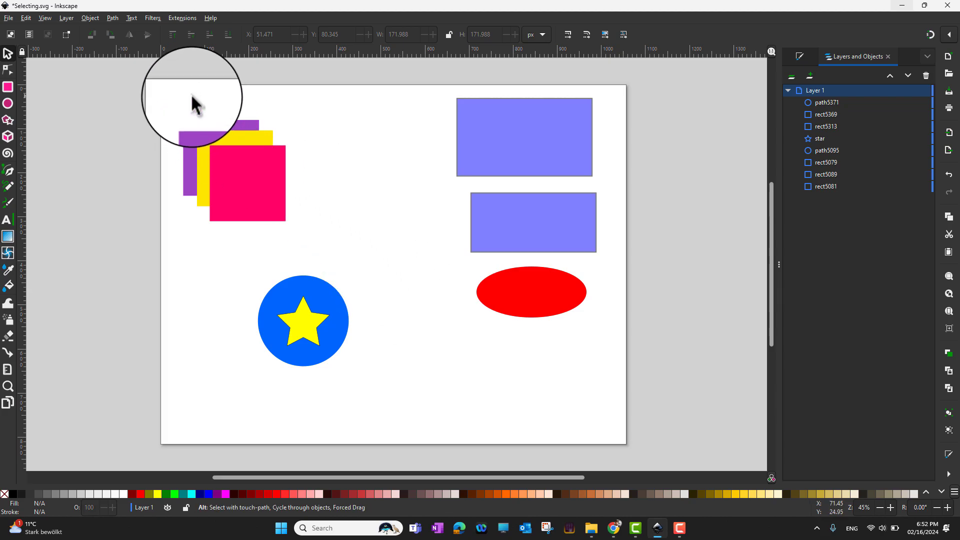
left_click_drag(188, 87, 239, 177)
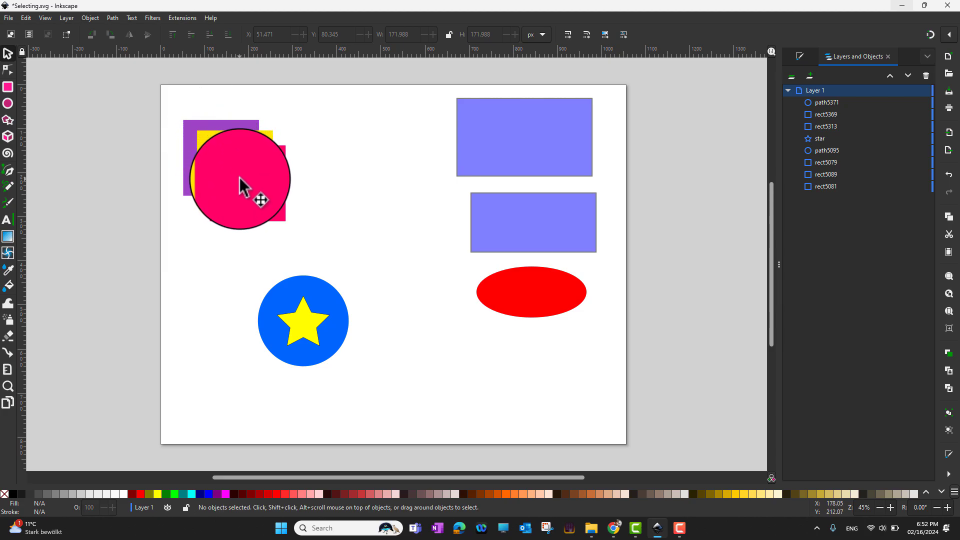
mouse_move(194, 104)
left_mouse_down()
mouse_move(257, 192)
mouse_move(332, 226)
mouse_move(351, 255)
mouse_move(275, 257)
mouse_move(291, 275)
mouse_move(310, 345)
left_mouse_up()
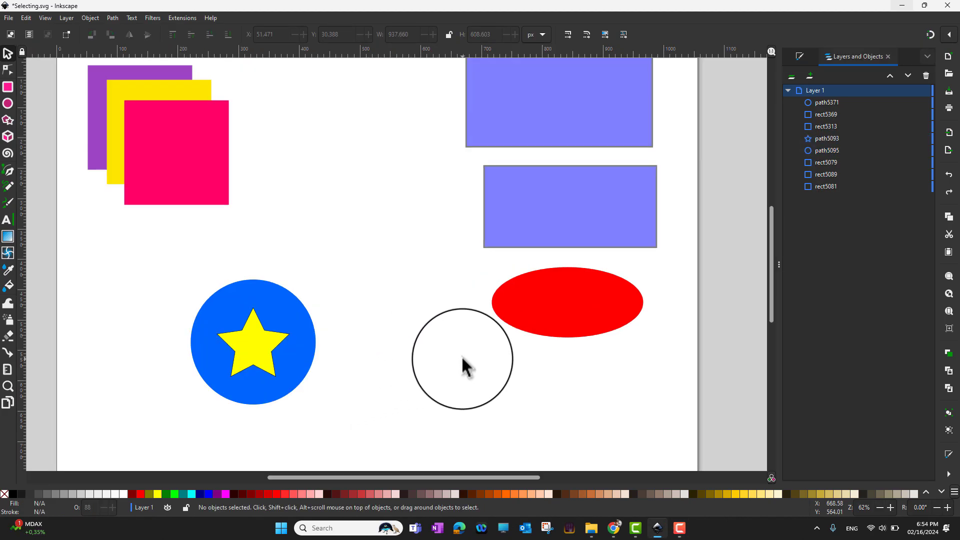
left_click(26, 18)
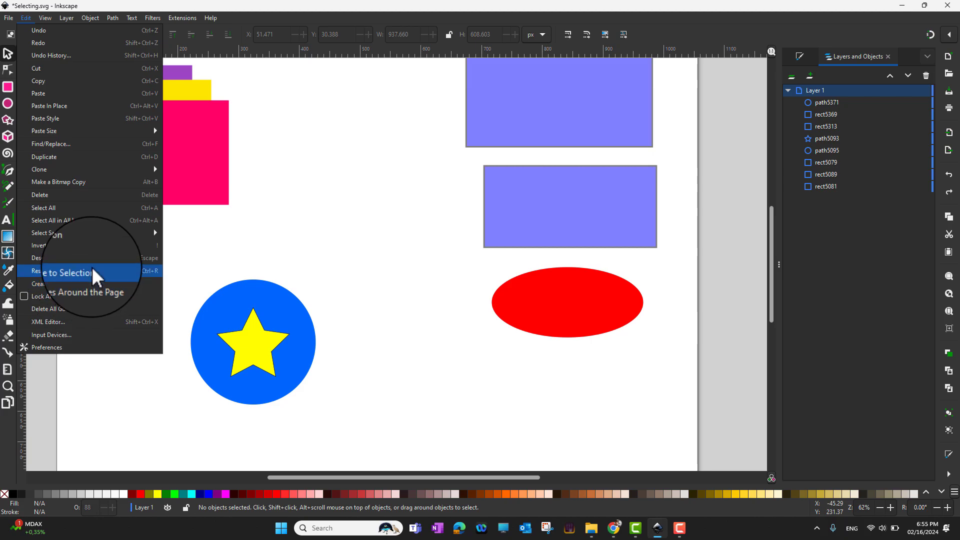
left_click(396, 314)
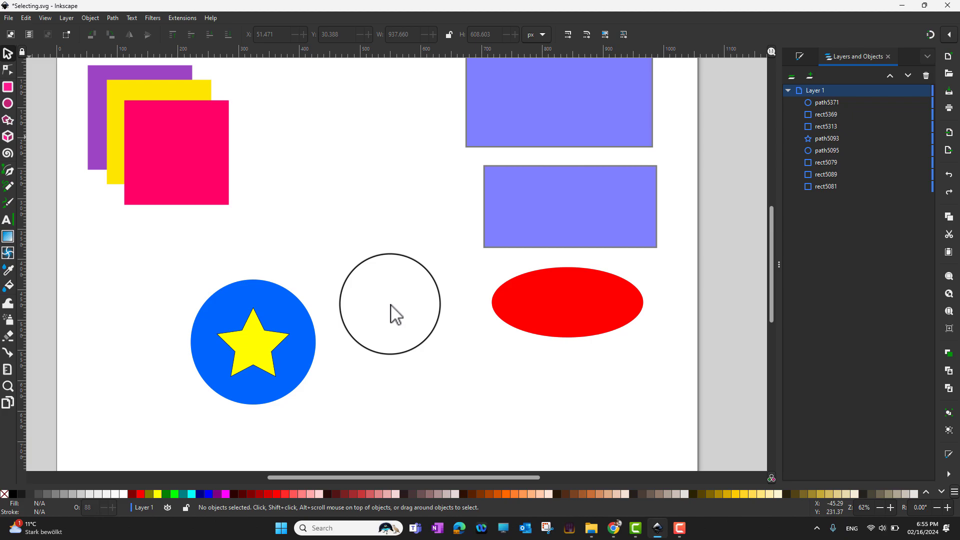
mouse_move(390, 304)
left_mouse_down()
mouse_move(254, 459)
mouse_move(391, 306)
left_mouse_up()
left_click_drag(389, 304, 252, 452)
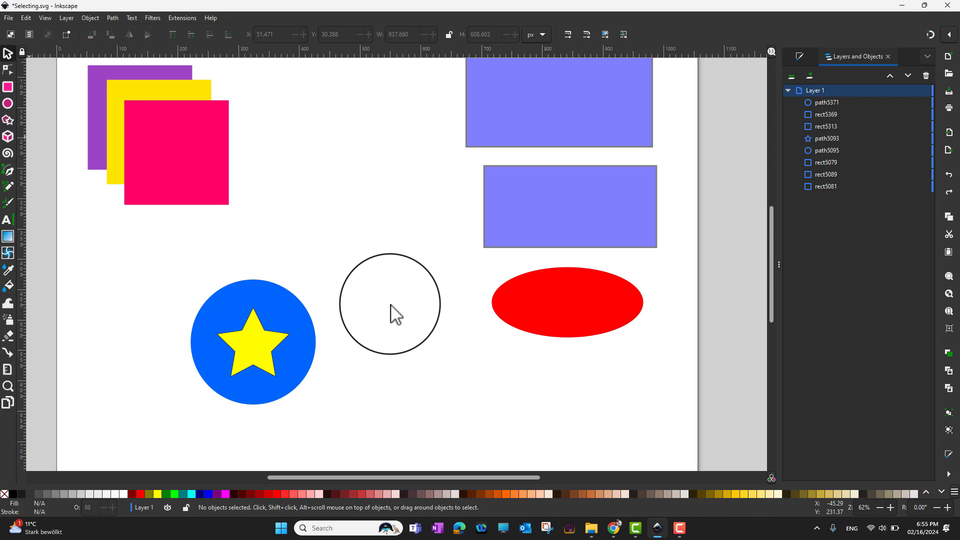